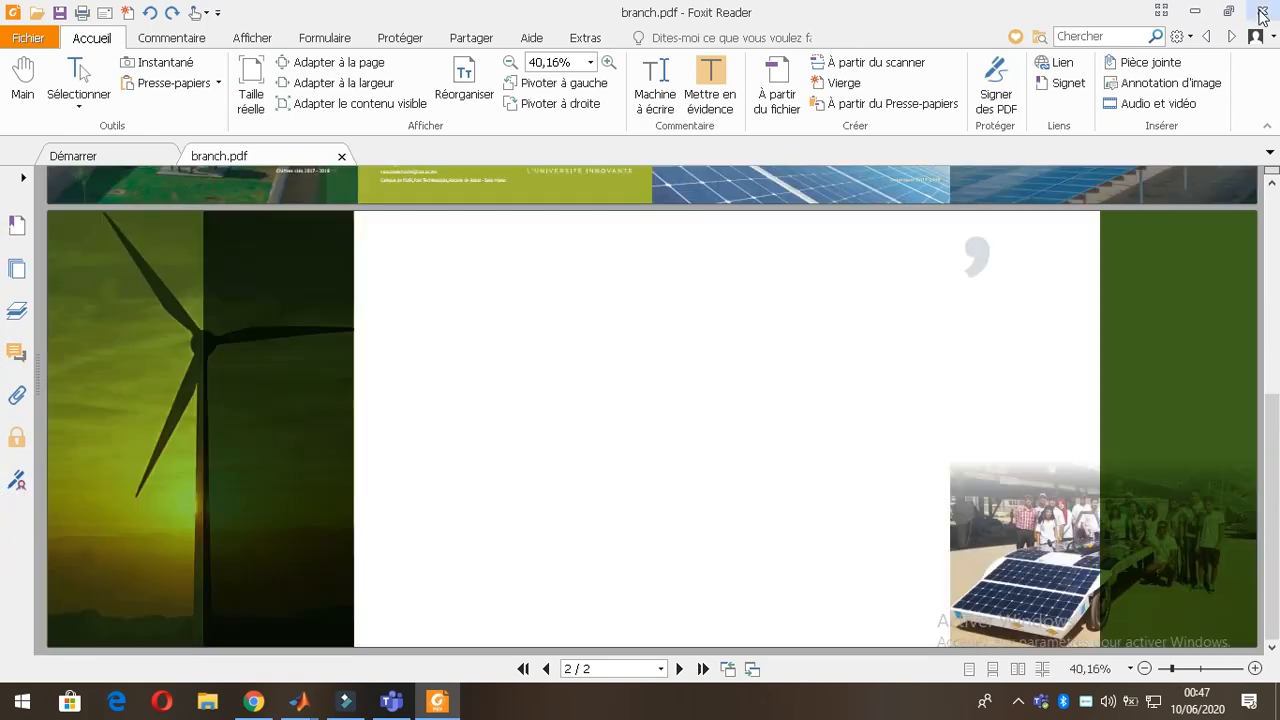
Step: Close the branch.pdf document and the school programme window, and open the Alarme tool from the main project window
left_click(1262, 14)
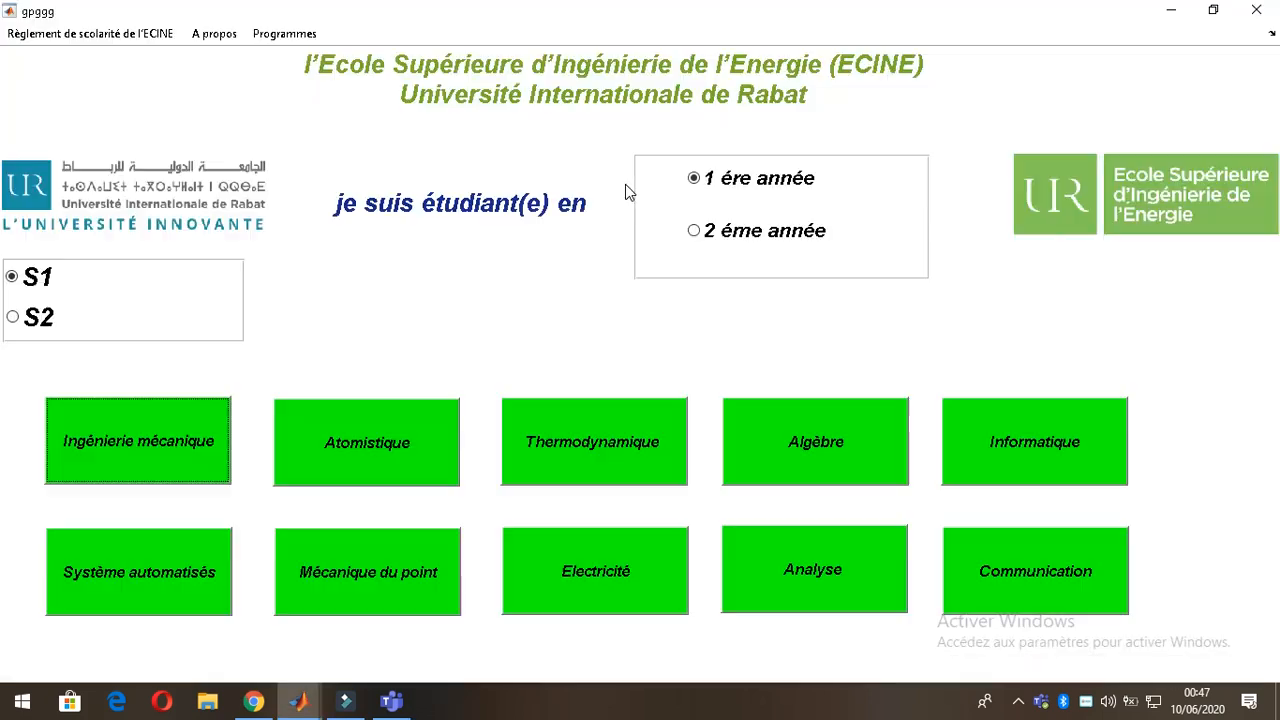
left_click(1262, 14)
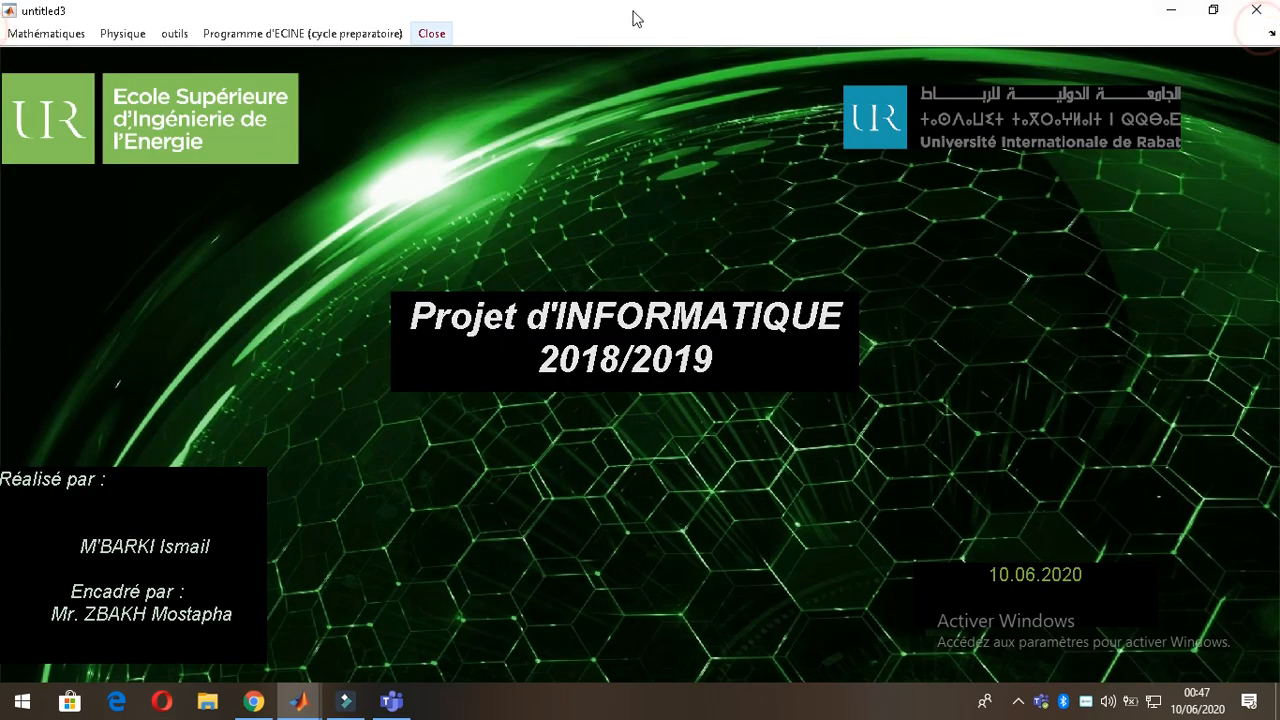
left_click(175, 34)
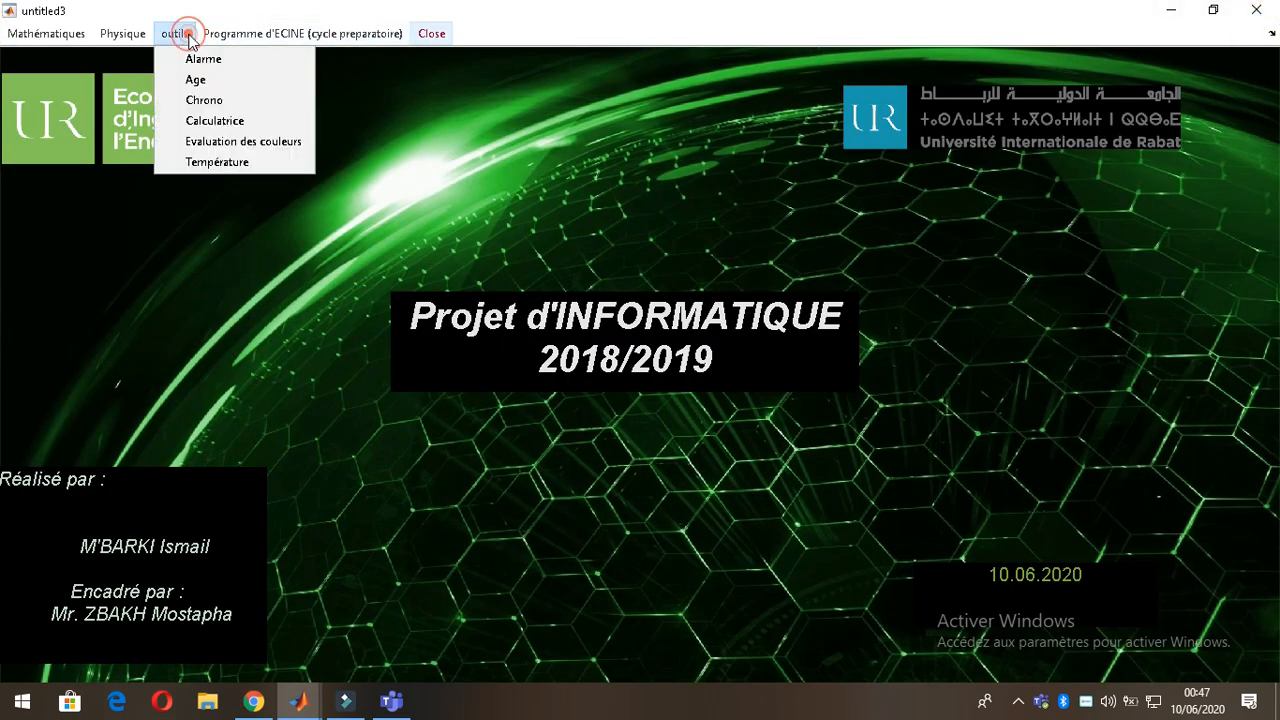
left_click(229, 62)
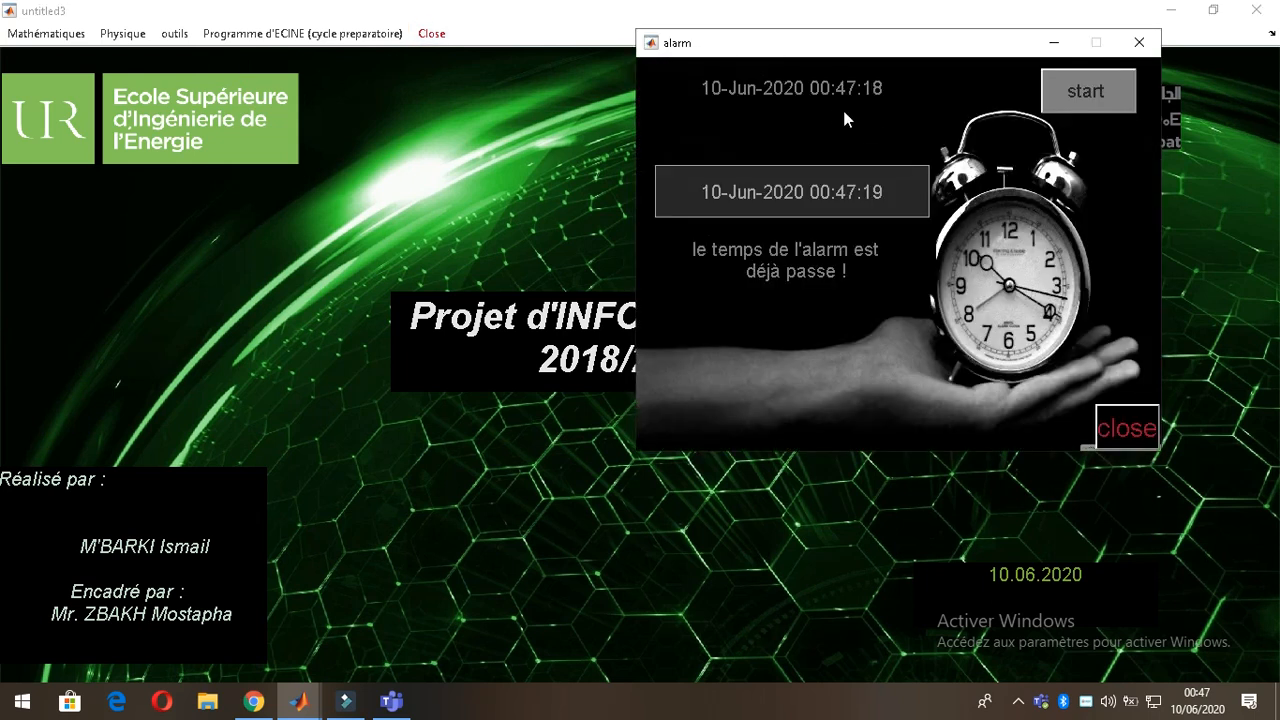
Step: Set the alarm time to 10-Jun-2020 00:47:40 and start the alarm
left_click(898, 196)
key("BackSpace")
key("BackSpace")
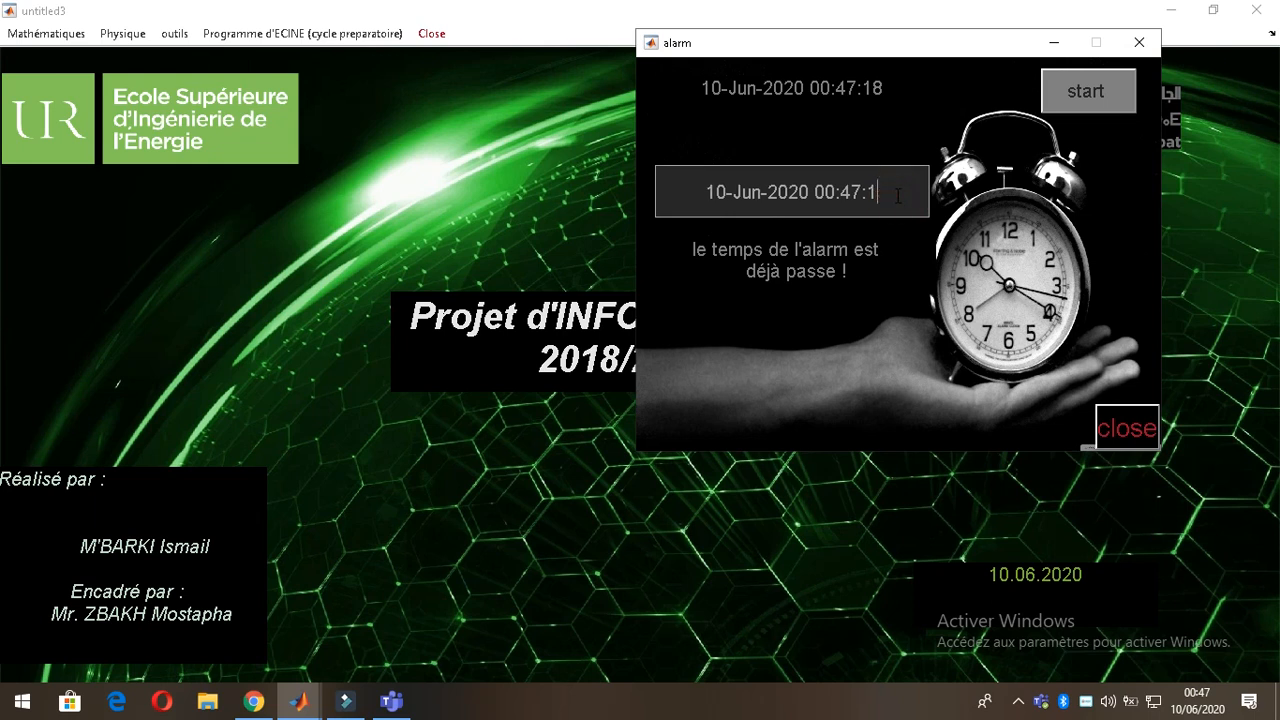
type("40")
left_click(1061, 98)
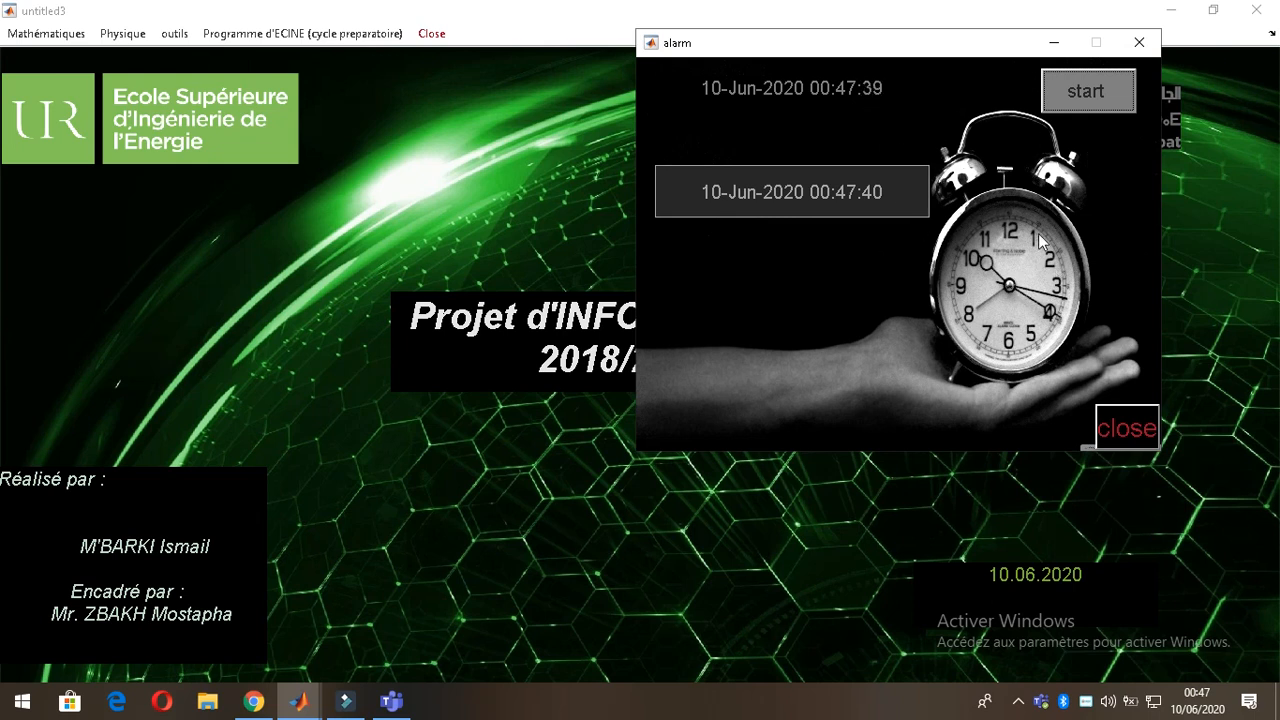
Step: Reposition the alarm window over the main project window and close it
left_click_drag(981, 45, 839, 96)
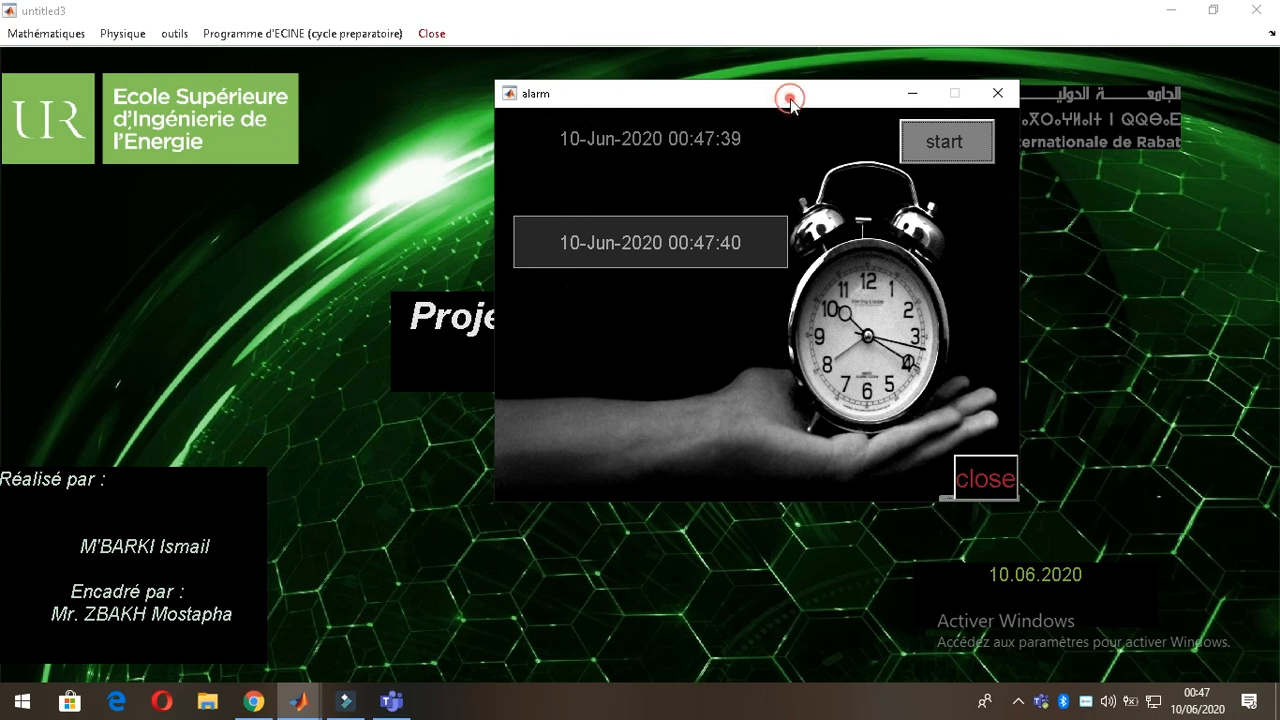
left_click_drag(790, 96, 863, 148)
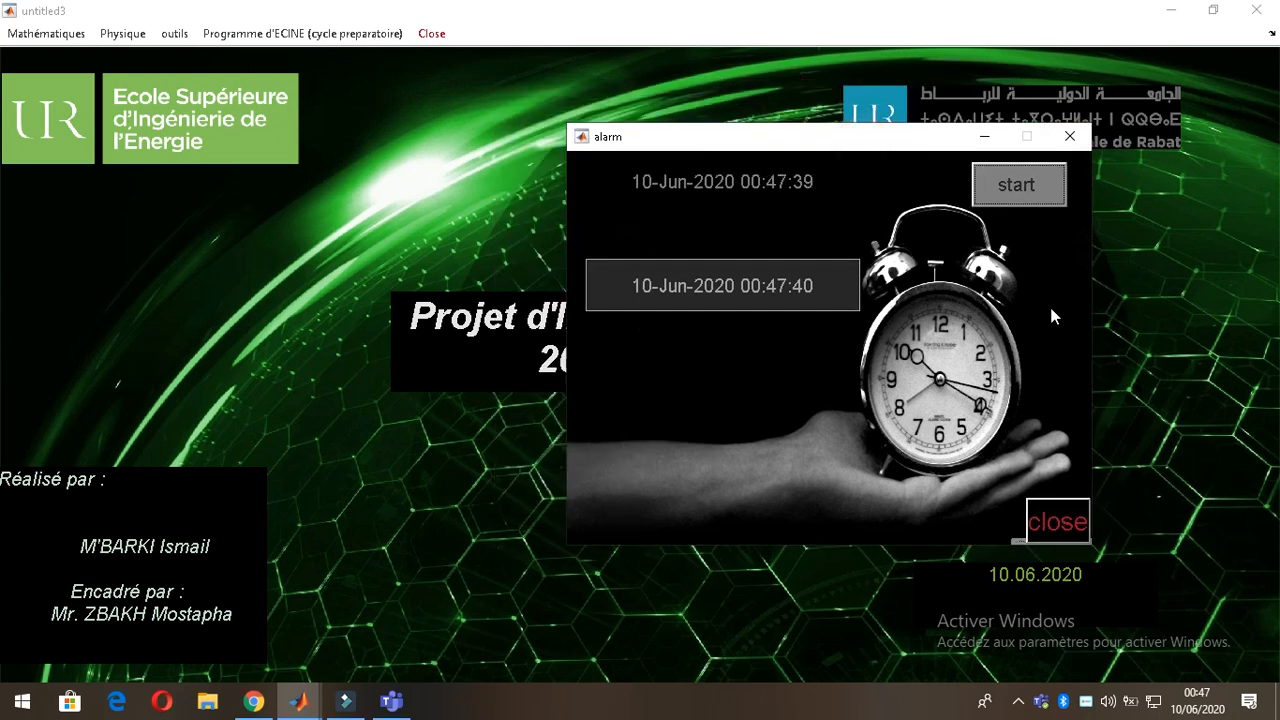
left_click(1064, 516)
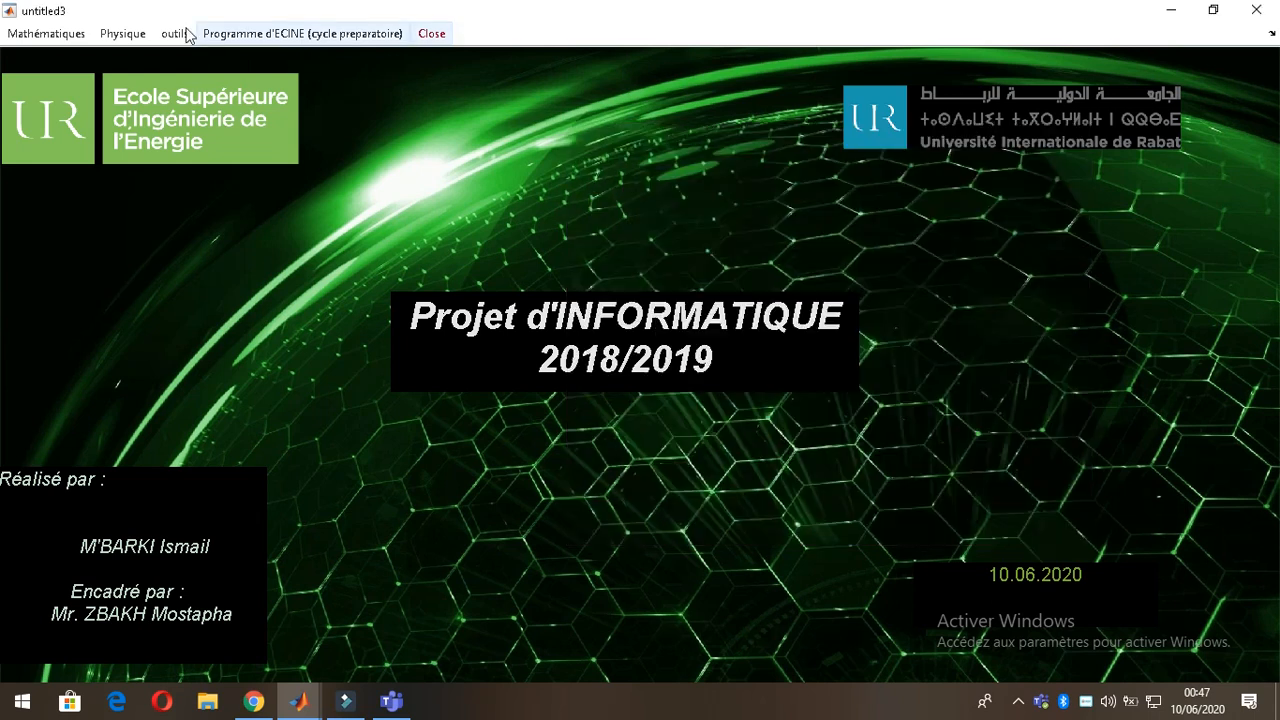
Step: Open the scientific calculator tool to view its functions, and close it
left_click(174, 33)
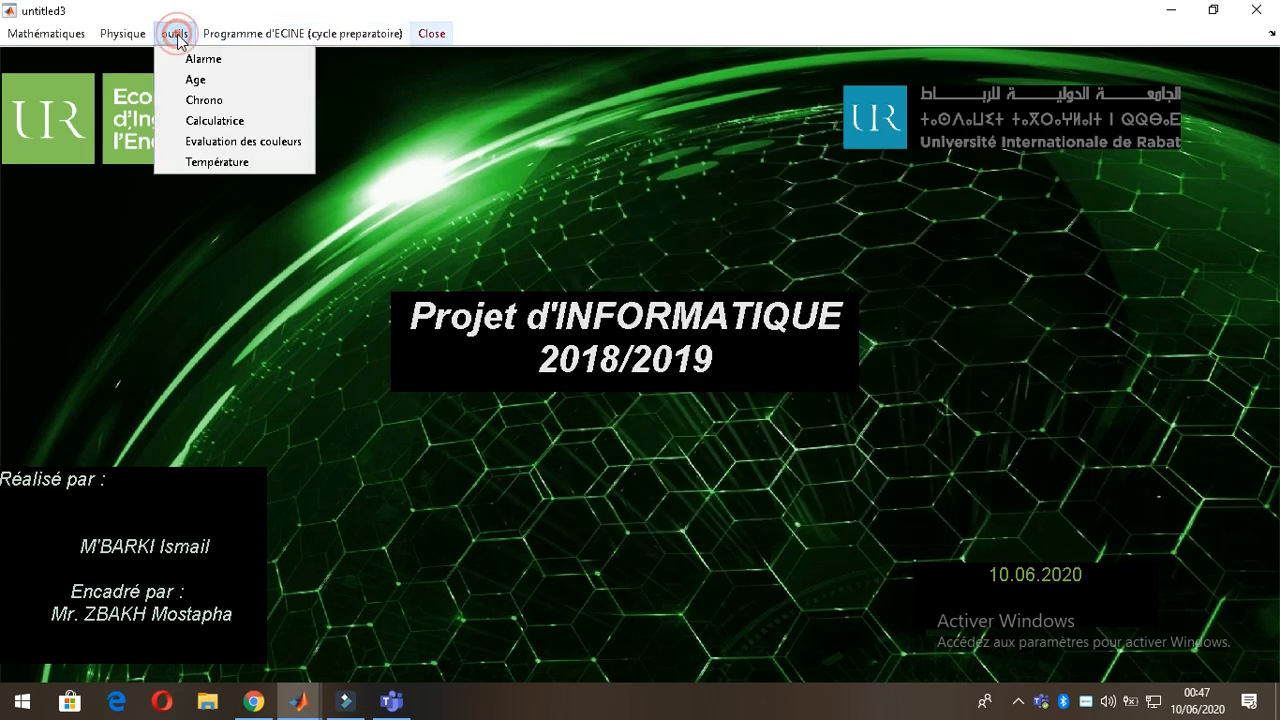
left_click(228, 120)
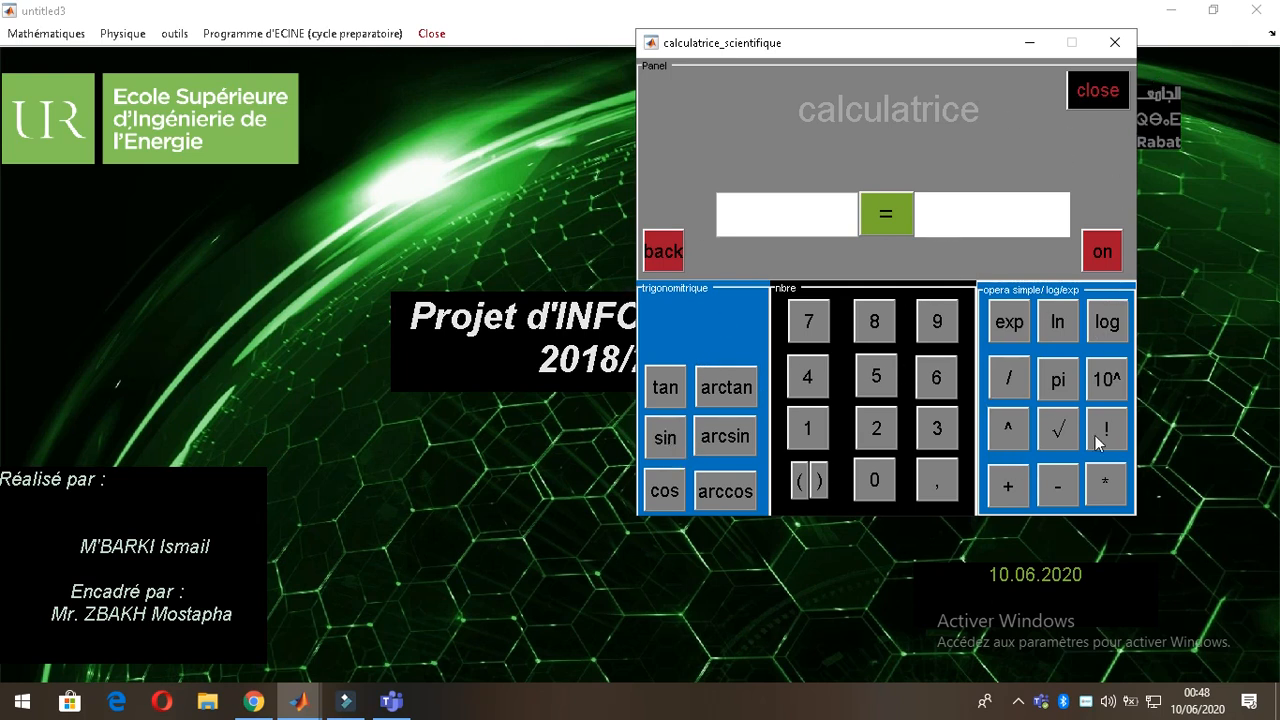
left_click(1114, 43)
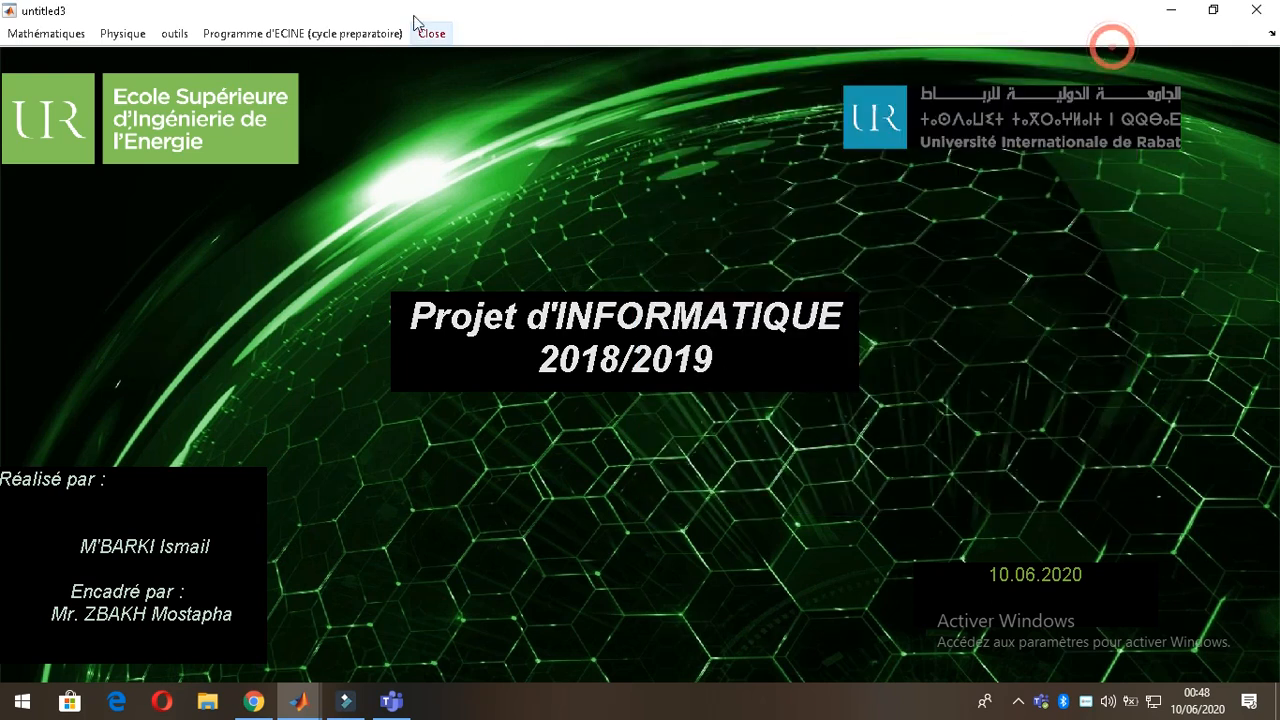
Step: Open the colour evaluation tool and move its window toward the middle of the main project window
left_click(178, 33)
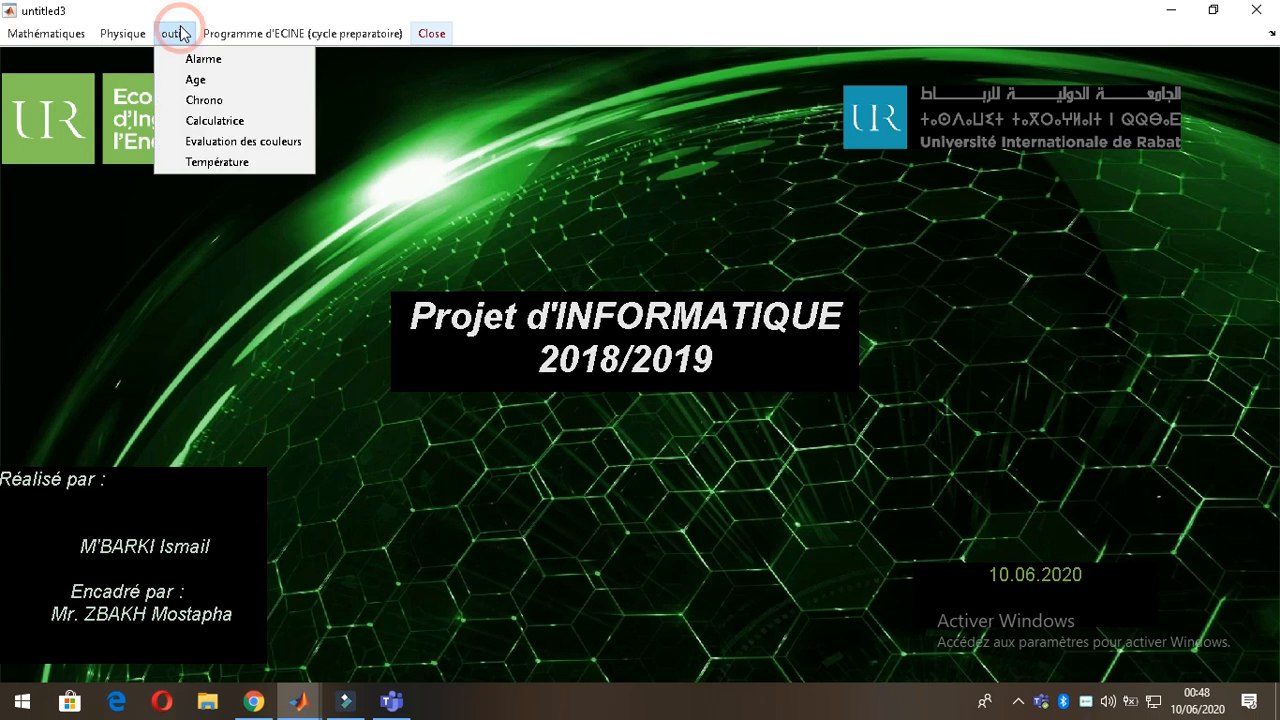
left_click(219, 143)
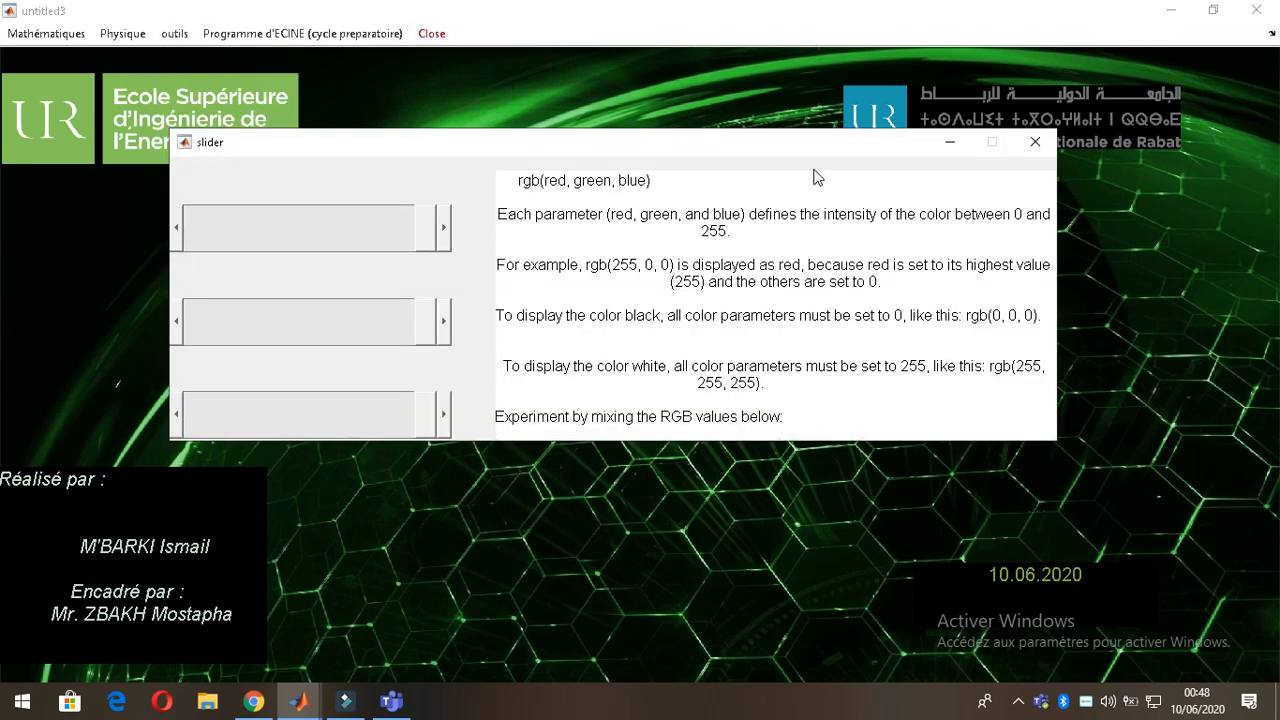
left_click_drag(646, 143, 700, 153)
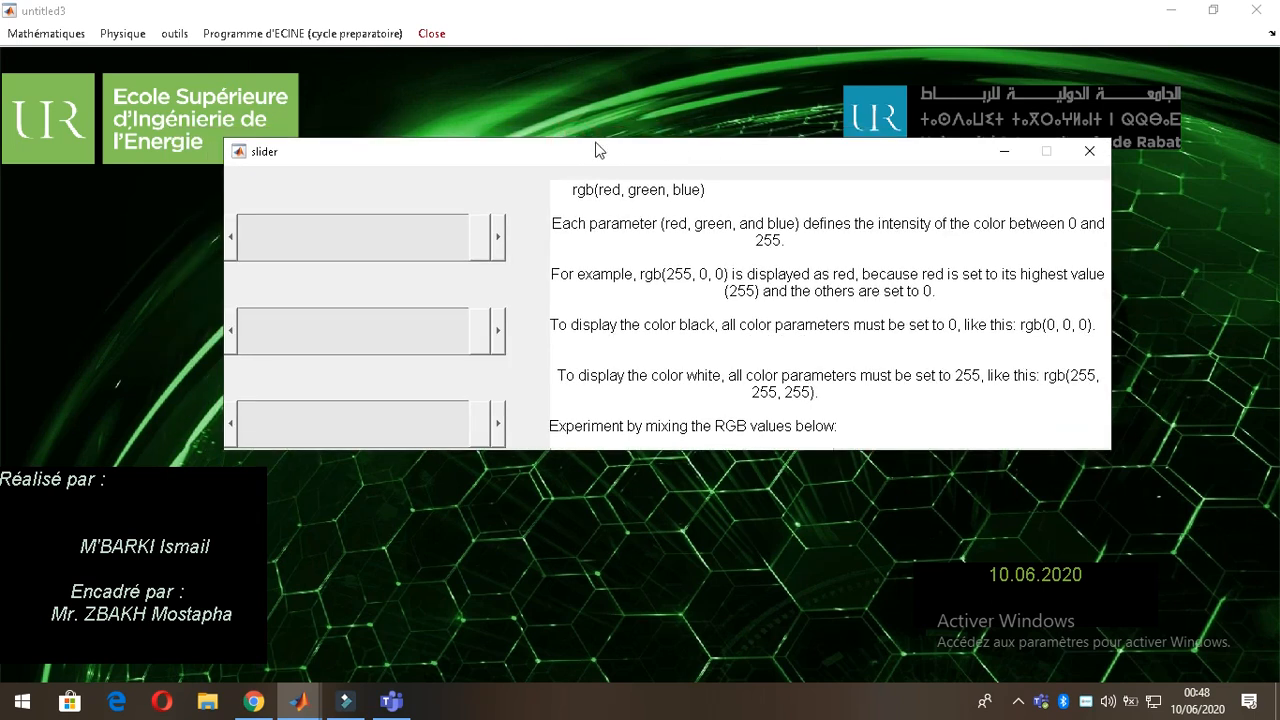
left_click_drag(575, 146, 646, 176)
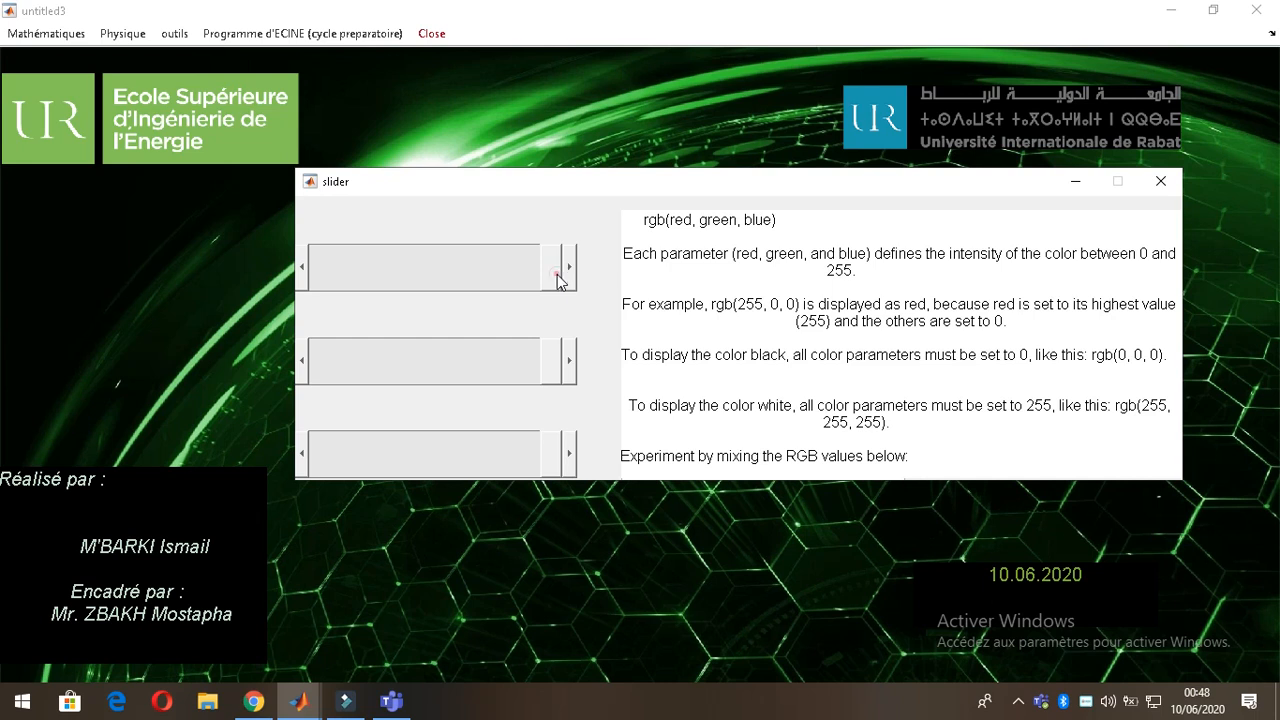
Step: Lower all three RGB sliders to their minimum to produce black
left_click_drag(551, 272, 317, 279)
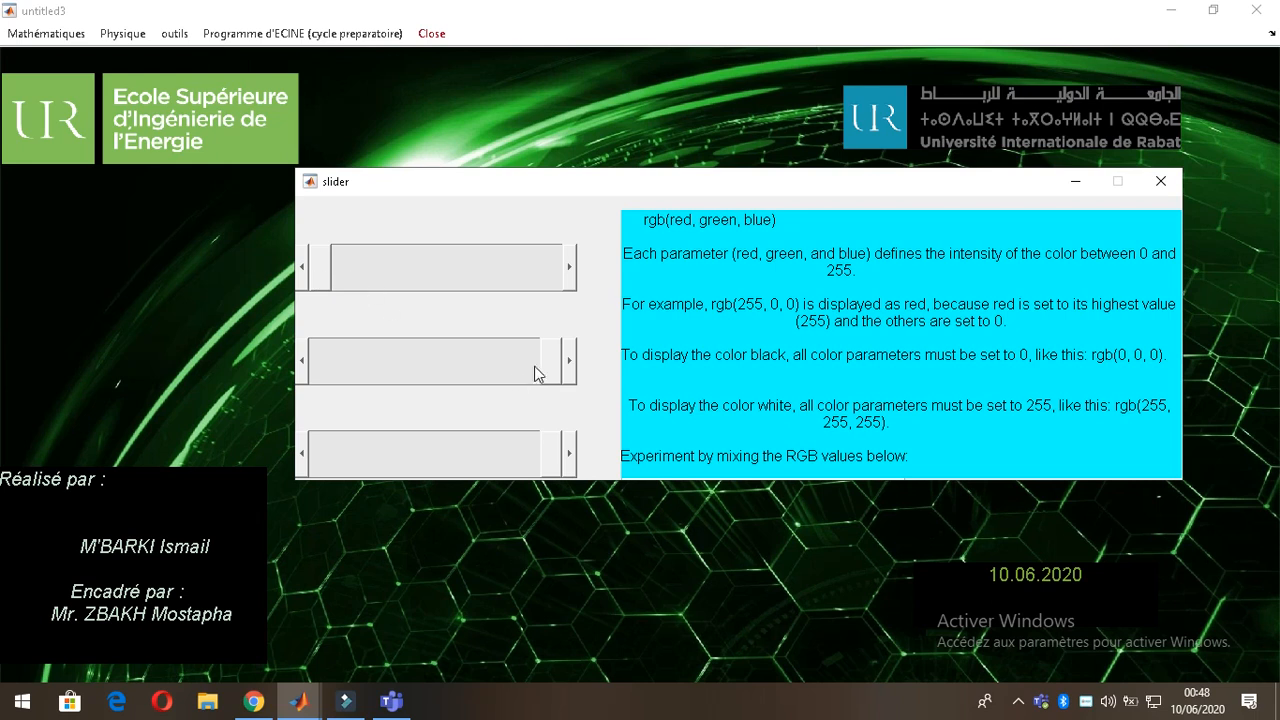
left_click_drag(545, 368, 279, 362)
left_click_drag(548, 453, 290, 453)
left_click(311, 268)
Step: Test single colours with the sliders, producing blue with only the second at maximum and green with only the third at maximum
left_click_drag(316, 270, 390, 273)
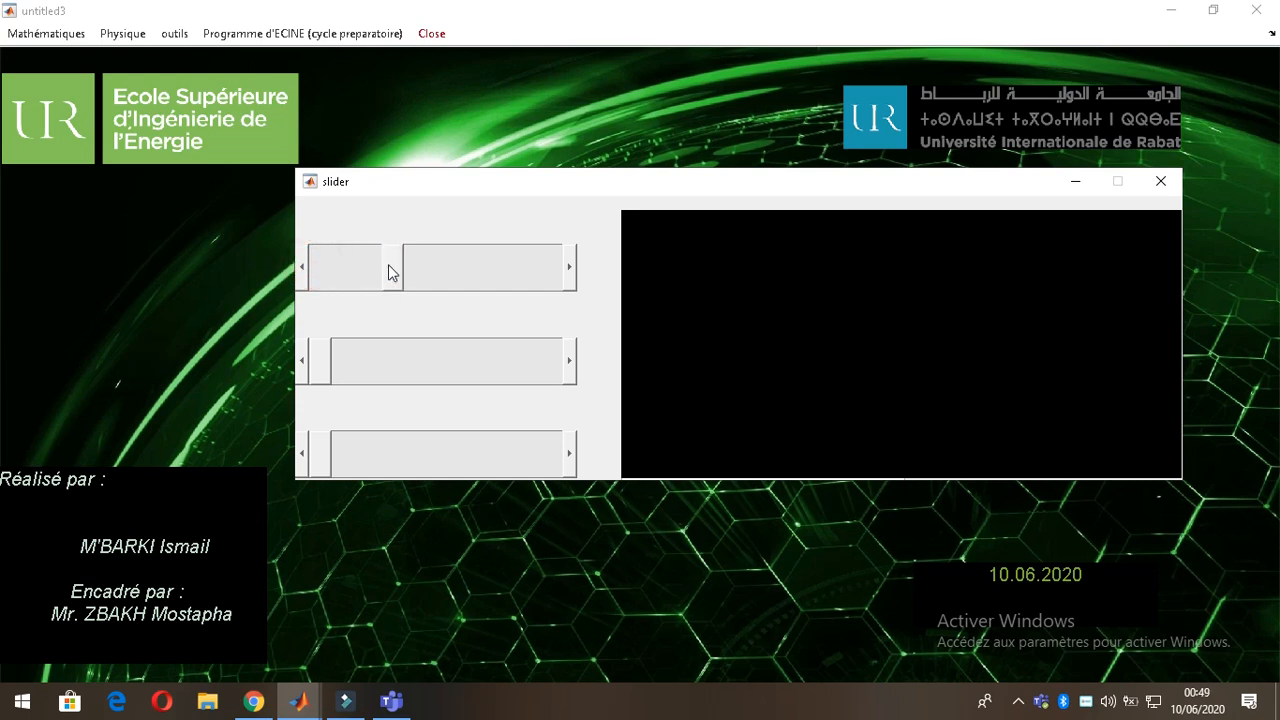
left_click_drag(447, 262, 320, 272)
left_click_drag(323, 350, 609, 330)
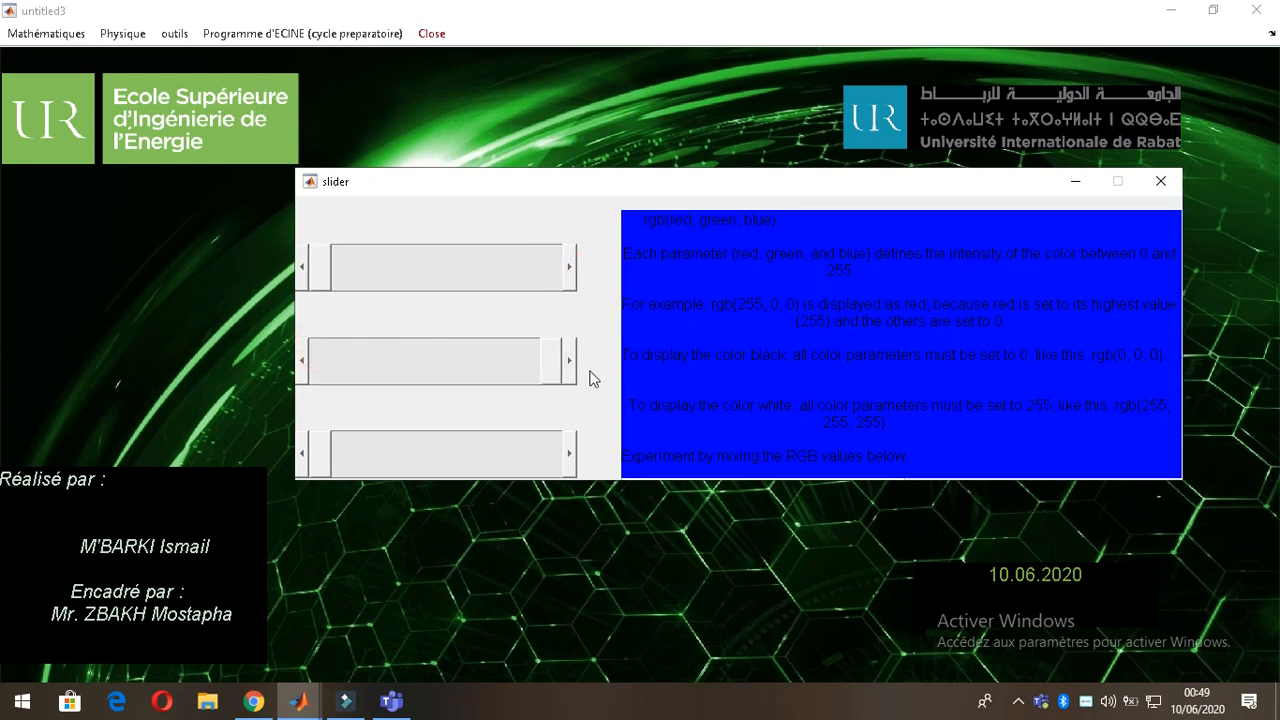
left_click_drag(322, 453, 572, 447)
left_click_drag(543, 362, 255, 366)
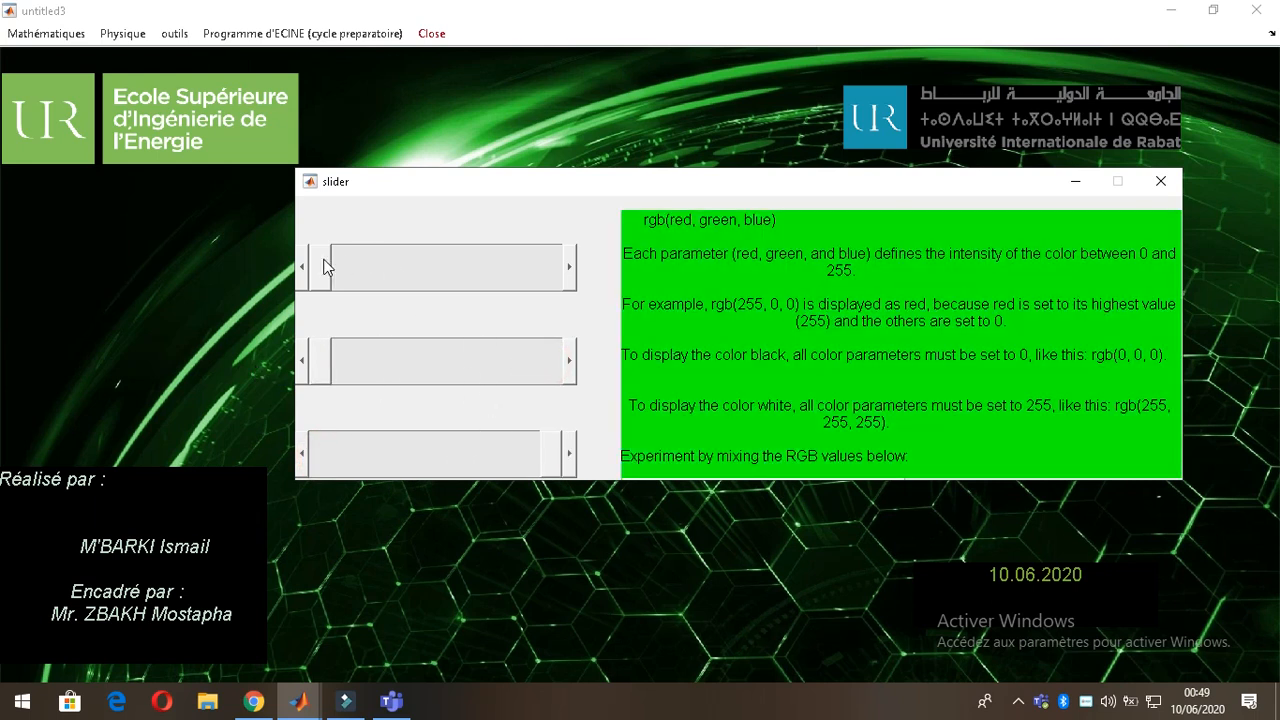
Step: Mix a slate blue with the first slider at about a quarter, the second about half and the third about a third, and close the tool
left_click_drag(325, 266, 383, 266)
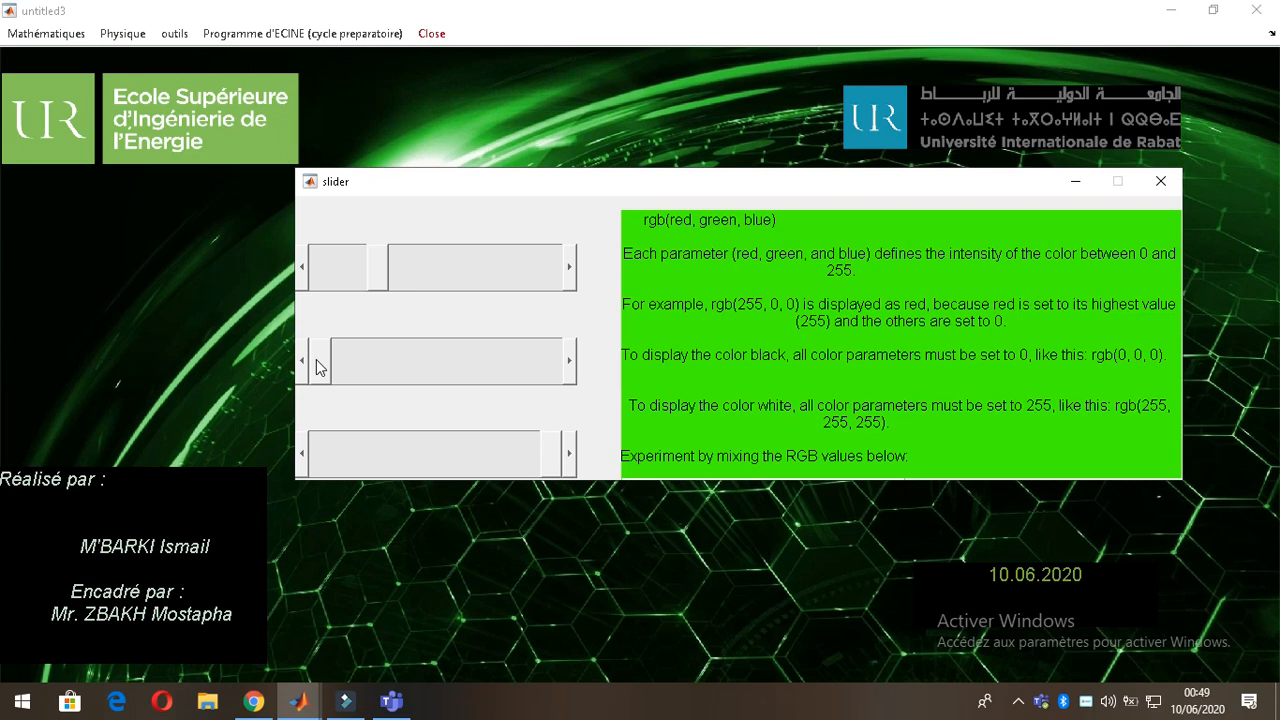
left_click_drag(316, 359, 444, 367)
left_click_drag(540, 443, 394, 451)
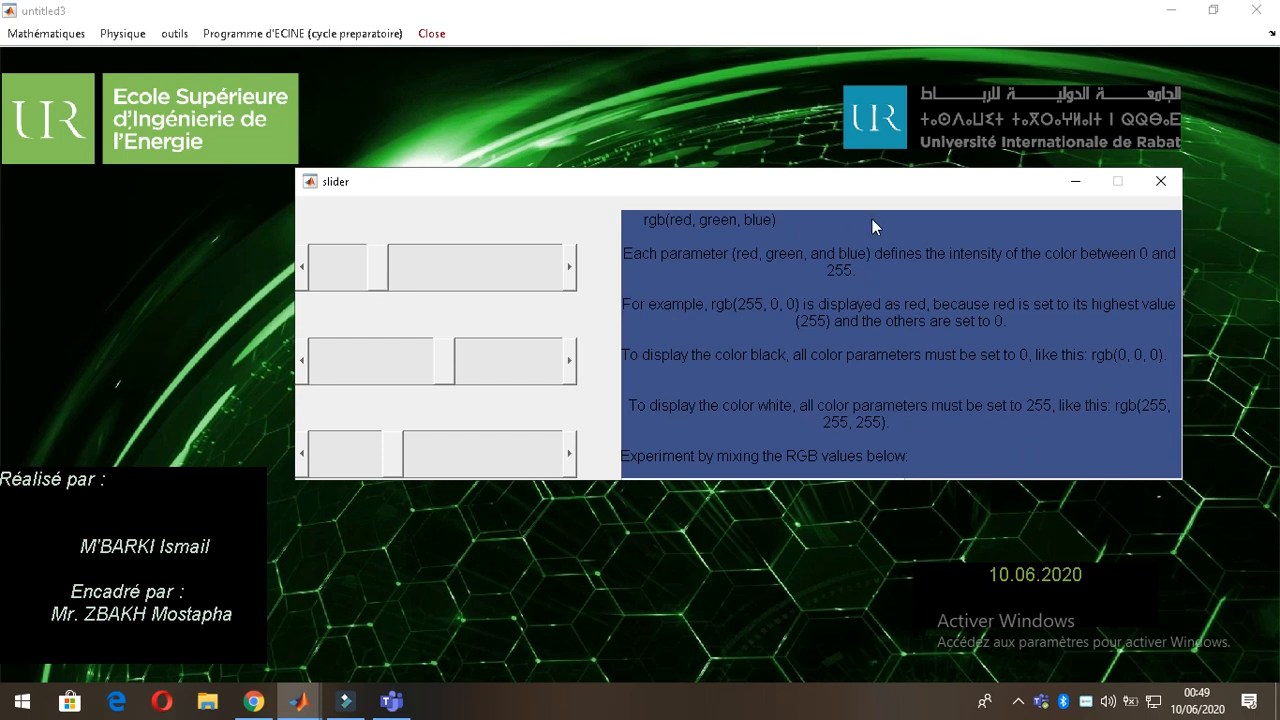
left_click(1173, 182)
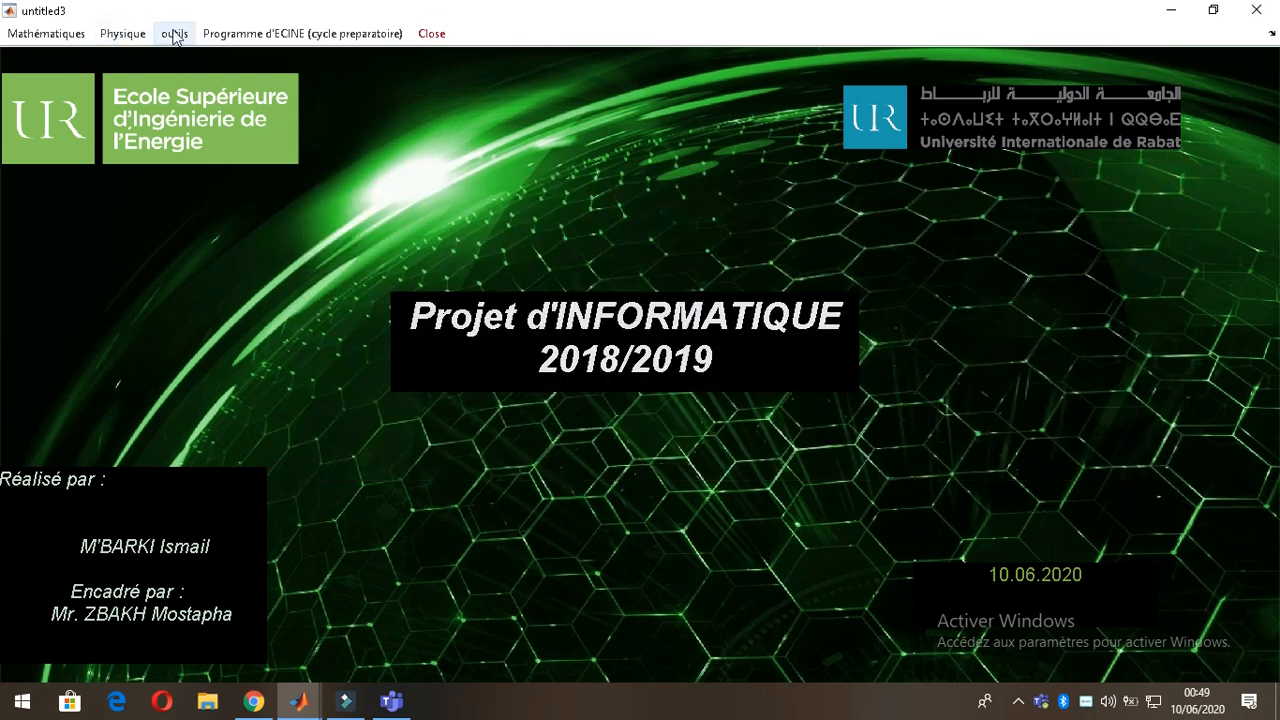
Step: Open the temperature conversion tool and move its window toward the middle of the main project window
left_click(174, 34)
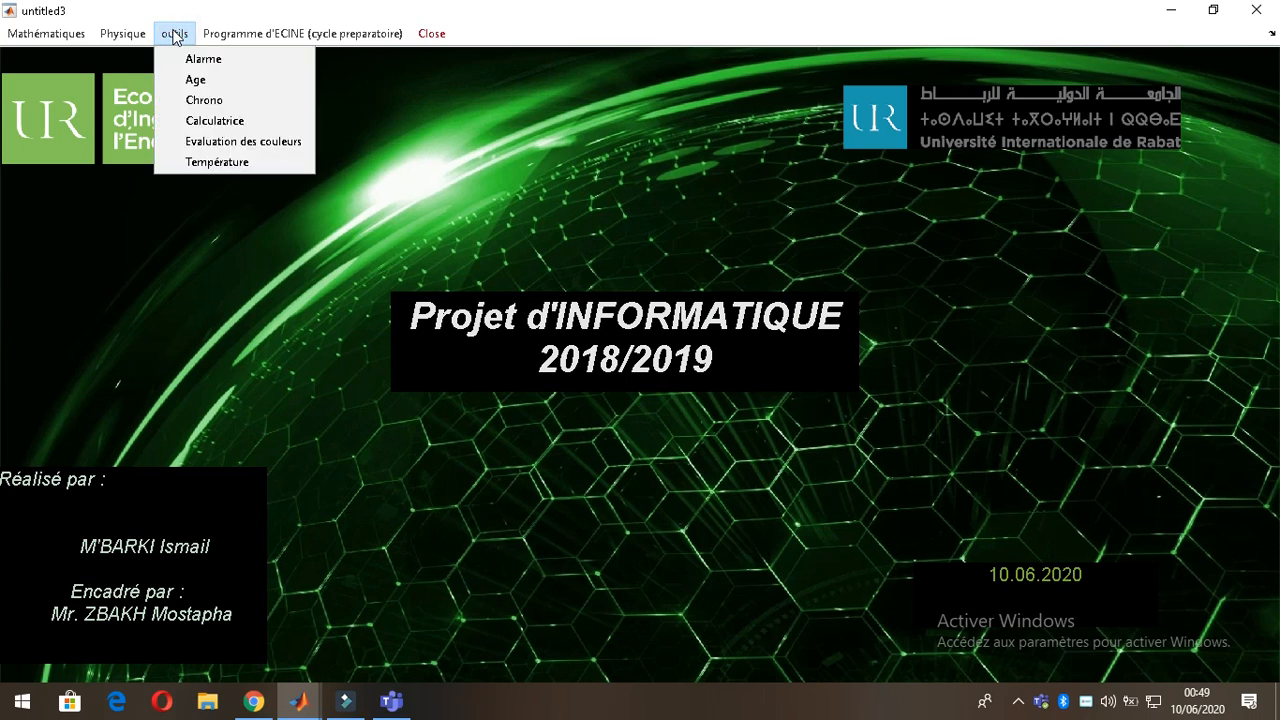
left_click(257, 161)
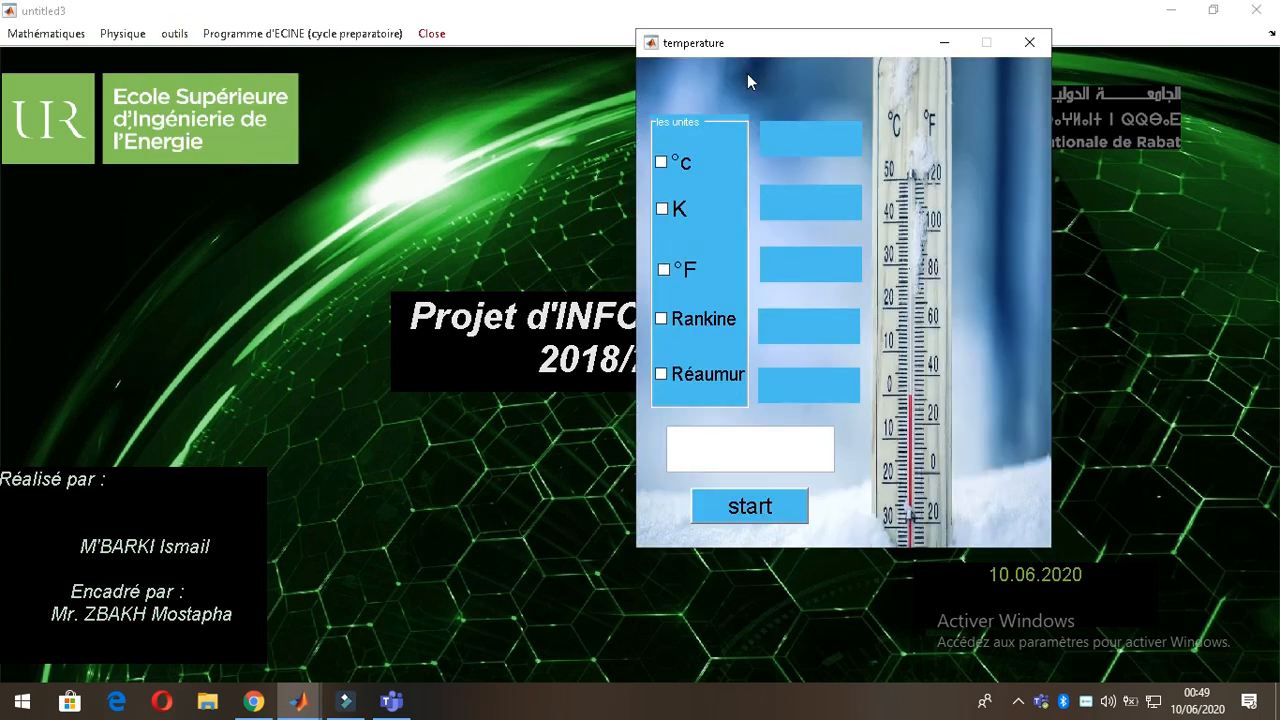
left_click_drag(798, 47, 683, 105)
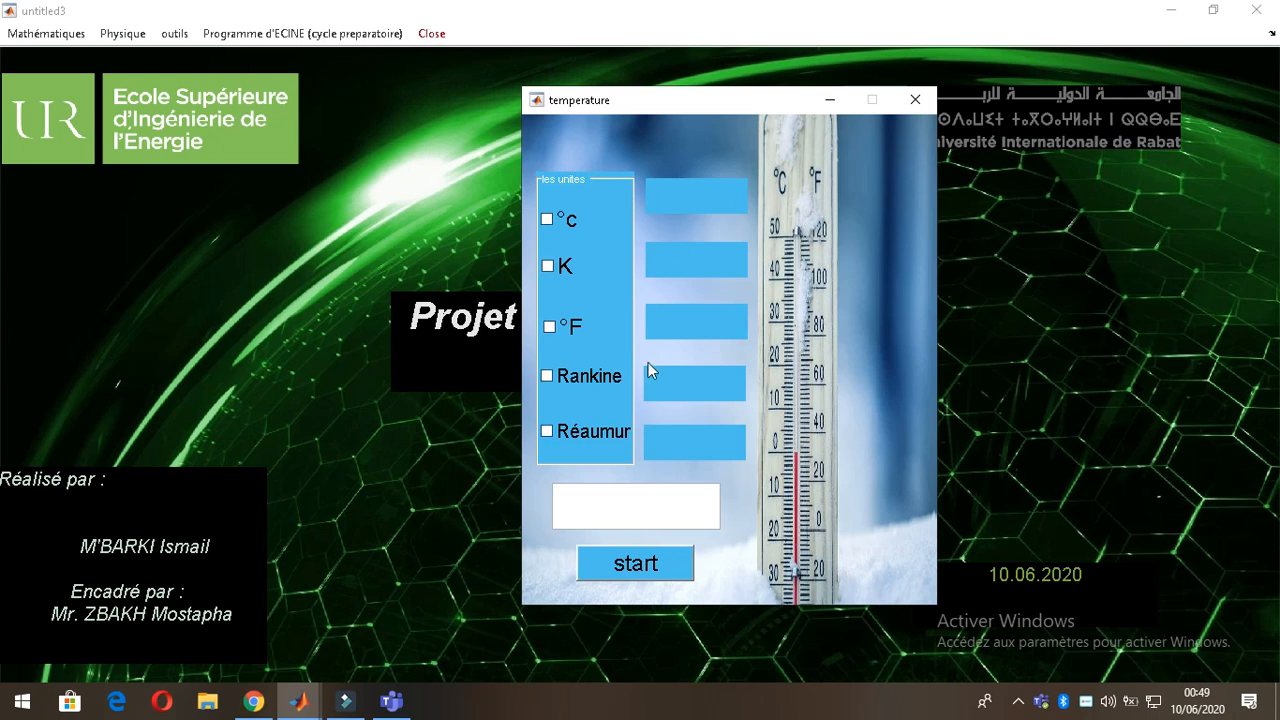
mouse_move(711, 108)
left_mouse_down()
mouse_move(677, 95)
mouse_move(706, 120)
left_mouse_up()
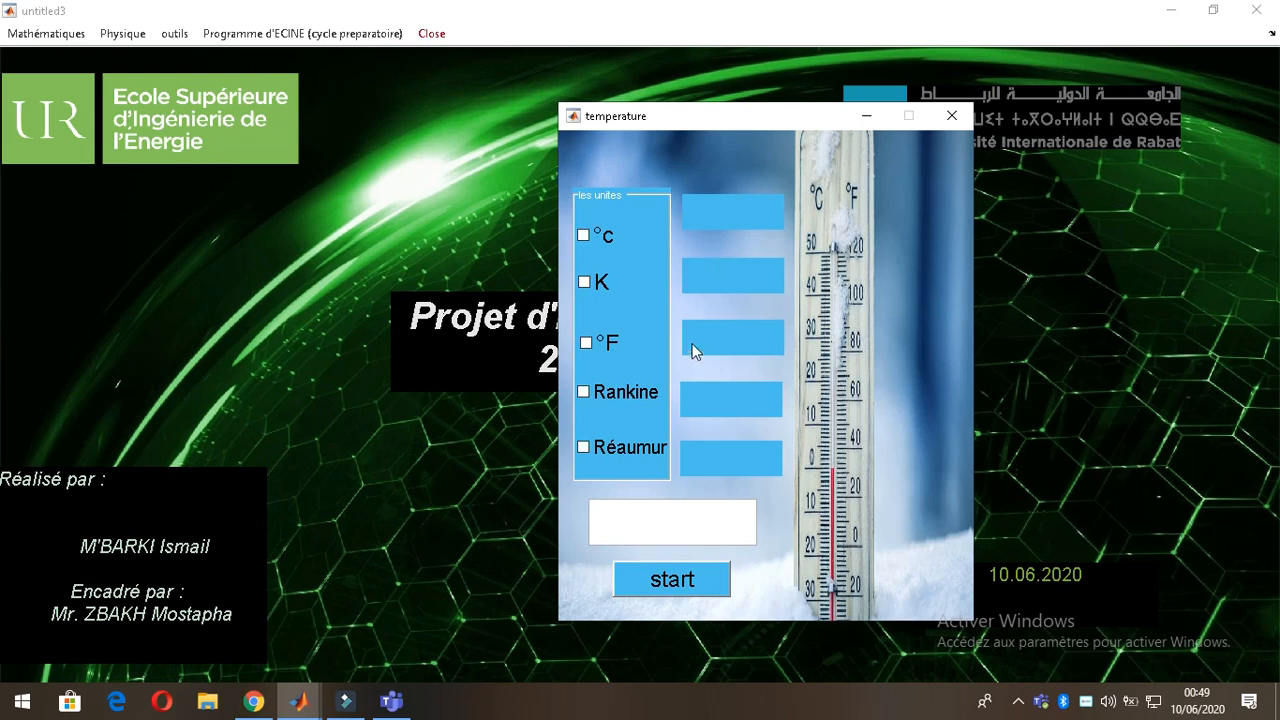
Step: Convert a temperature of 45 °C into the other units and close the temperature tool
left_click(701, 513)
type("45")
left_click(588, 235)
left_click(700, 575)
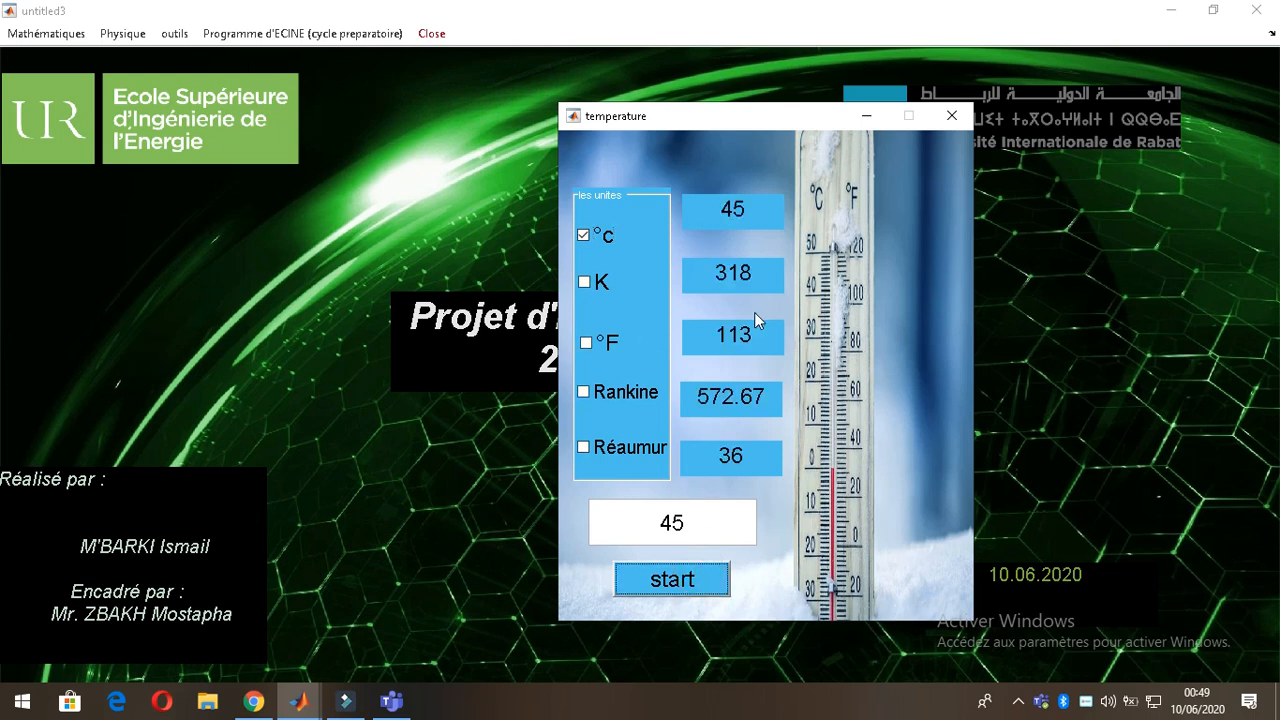
left_click(951, 115)
Step: Open the physics tool for flow pressure losses (Les pertes des charges) and reposition its window
left_click(132, 36)
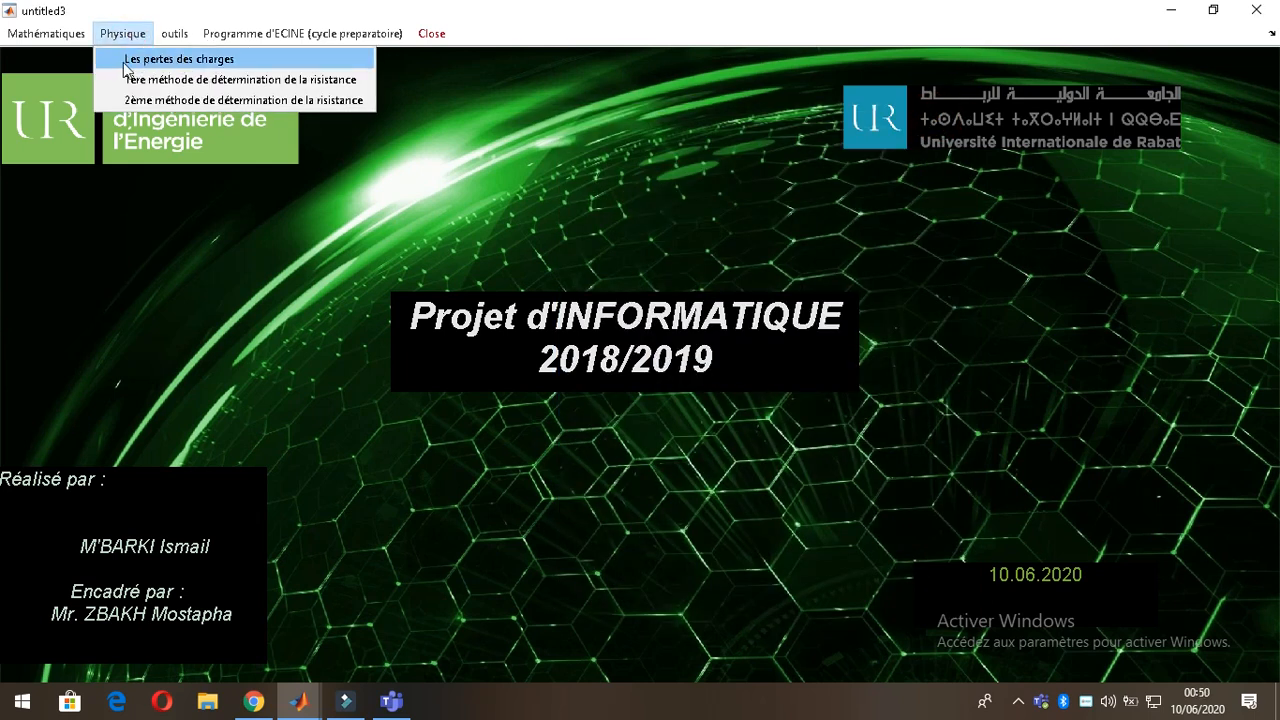
left_click(190, 60)
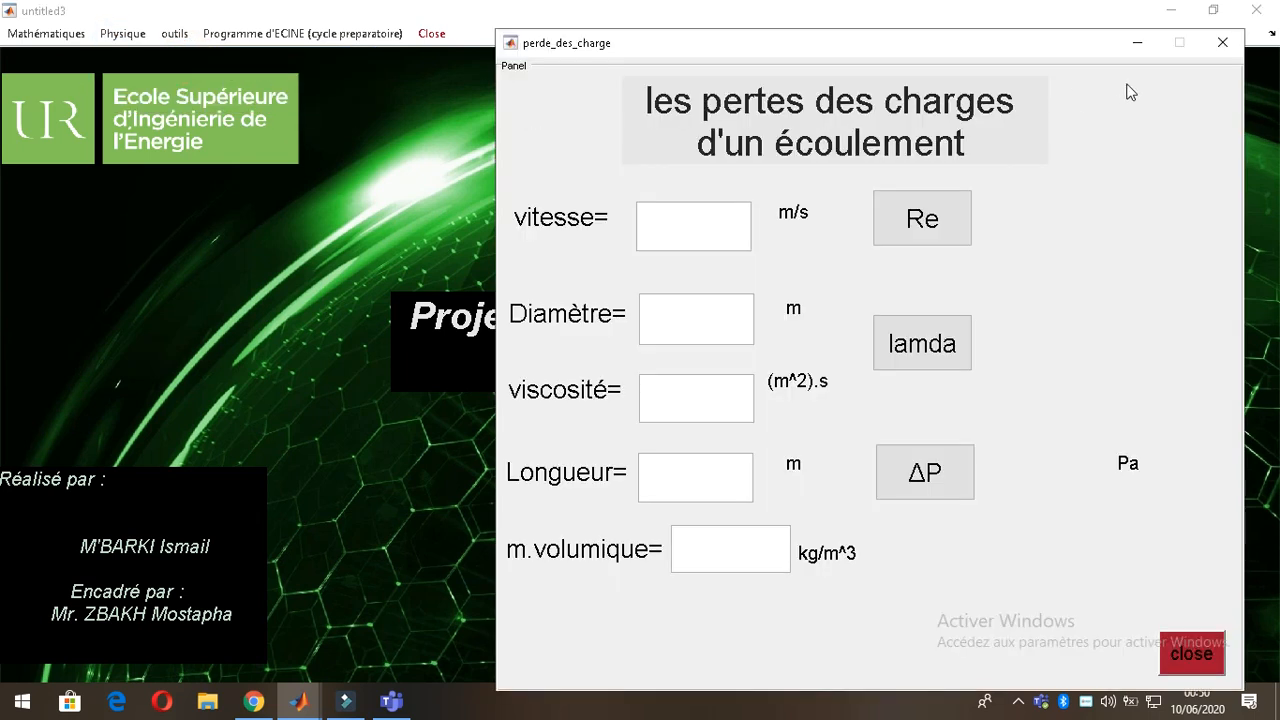
left_click_drag(990, 46, 855, 50)
Step: Enter a velocity of 25 m/s, a diameter of 0.25 m and a viscosity of 10 for the flow
left_click(571, 218)
type("25")
left_click(566, 313)
type("0.25")
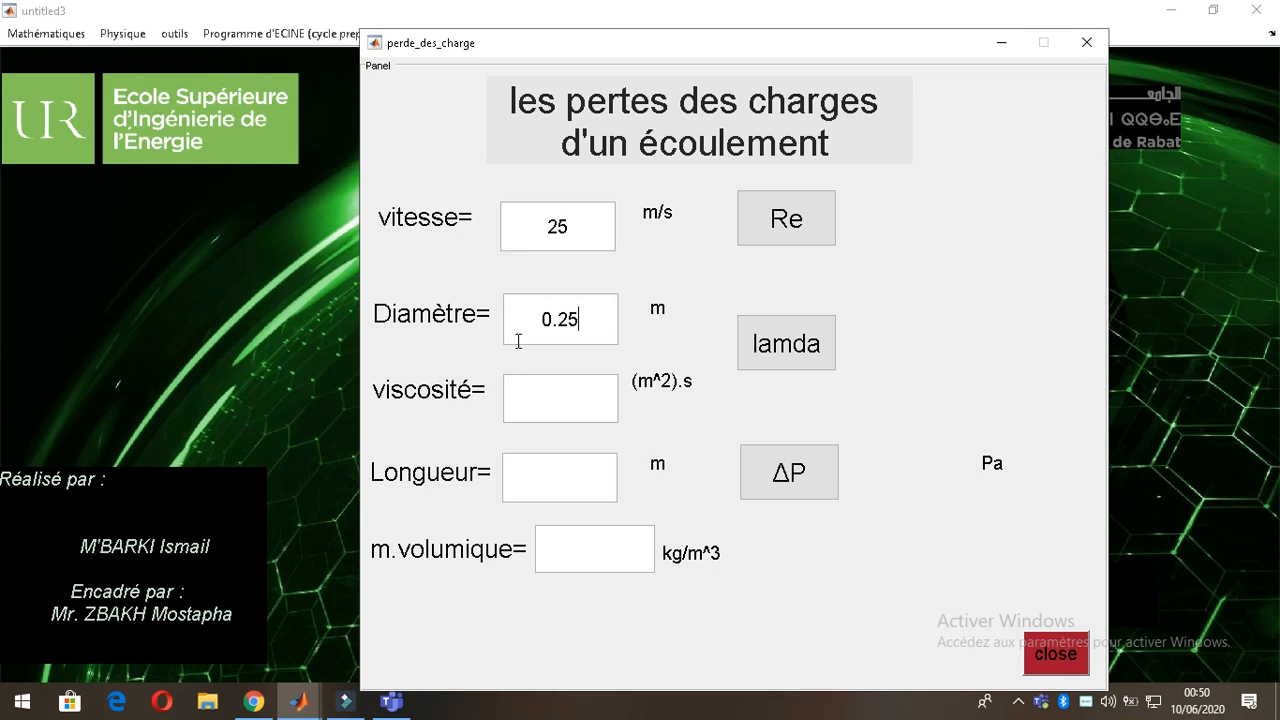
left_click(536, 397)
type("10")
Step: Enter a length of 45 m and a density of 100 kg/m^3, and calculate the Reynolds number (Re)
left_click(584, 468)
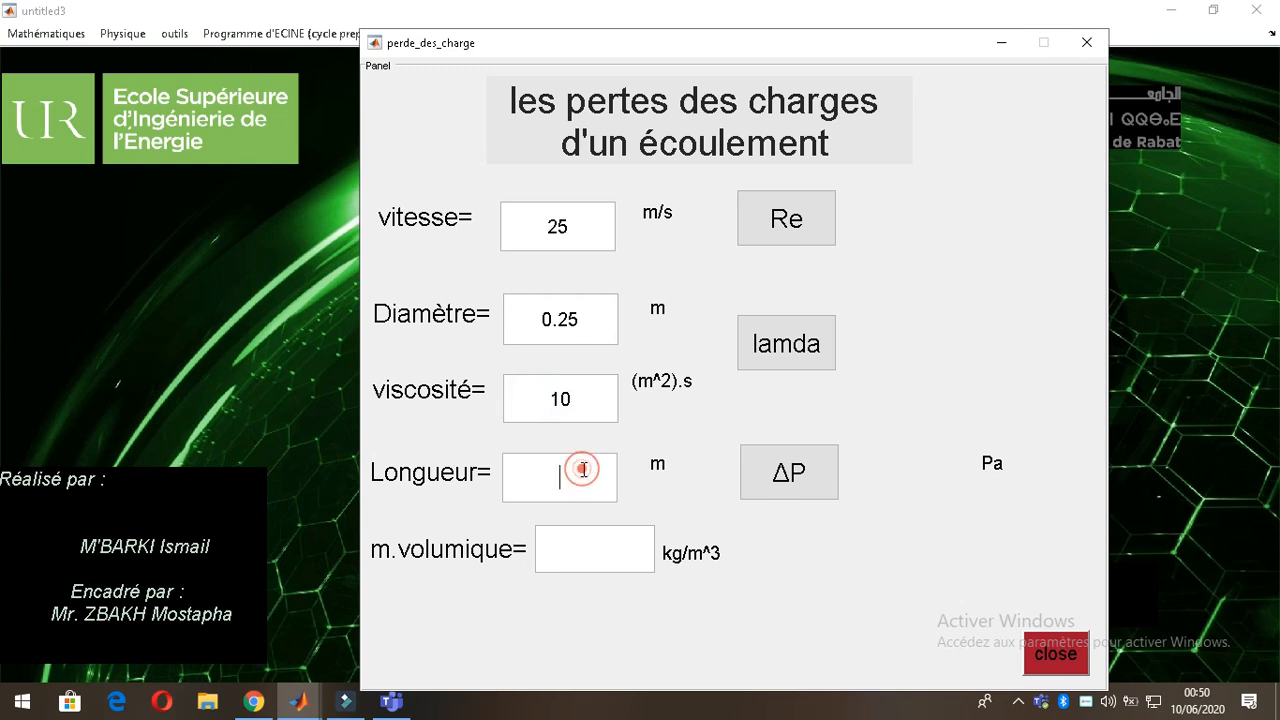
type("45")
left_click(595, 546)
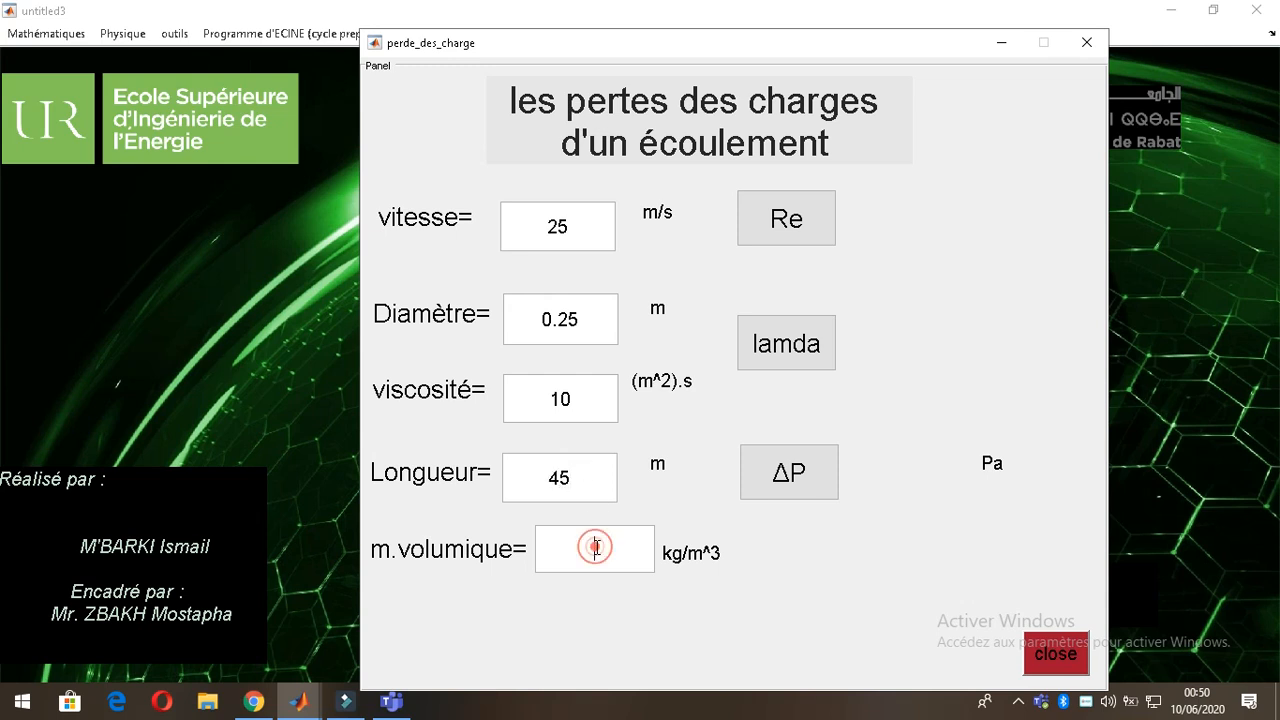
type("100")
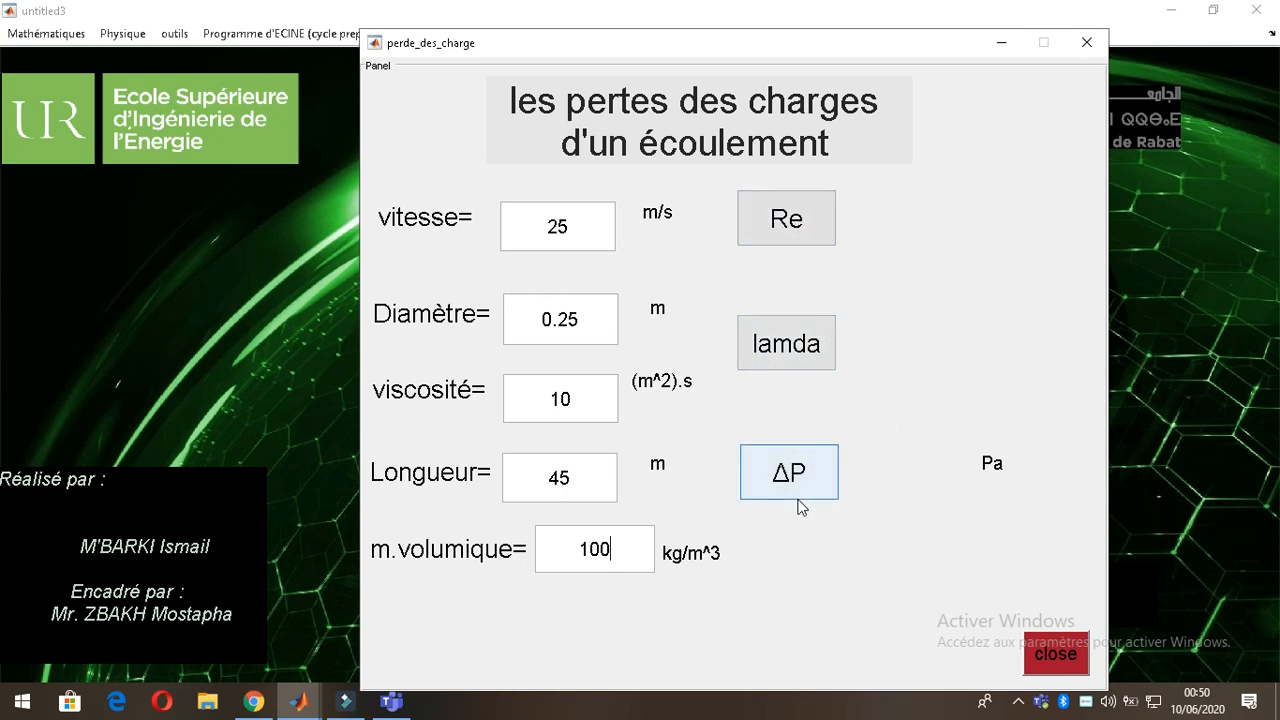
left_click(813, 205)
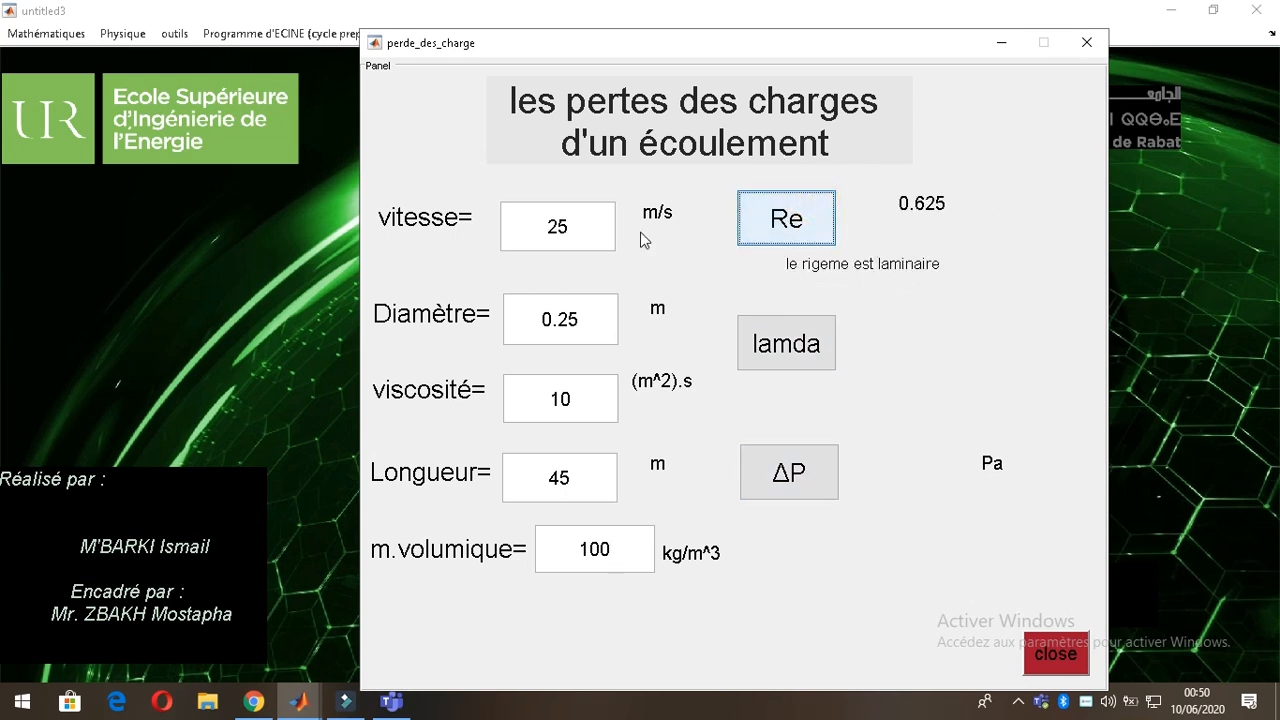
Step: Set the flow velocity (vitesse) to 400 m/s and recalculate the Reynolds number
double_click(592, 232)
key("BackSpace")
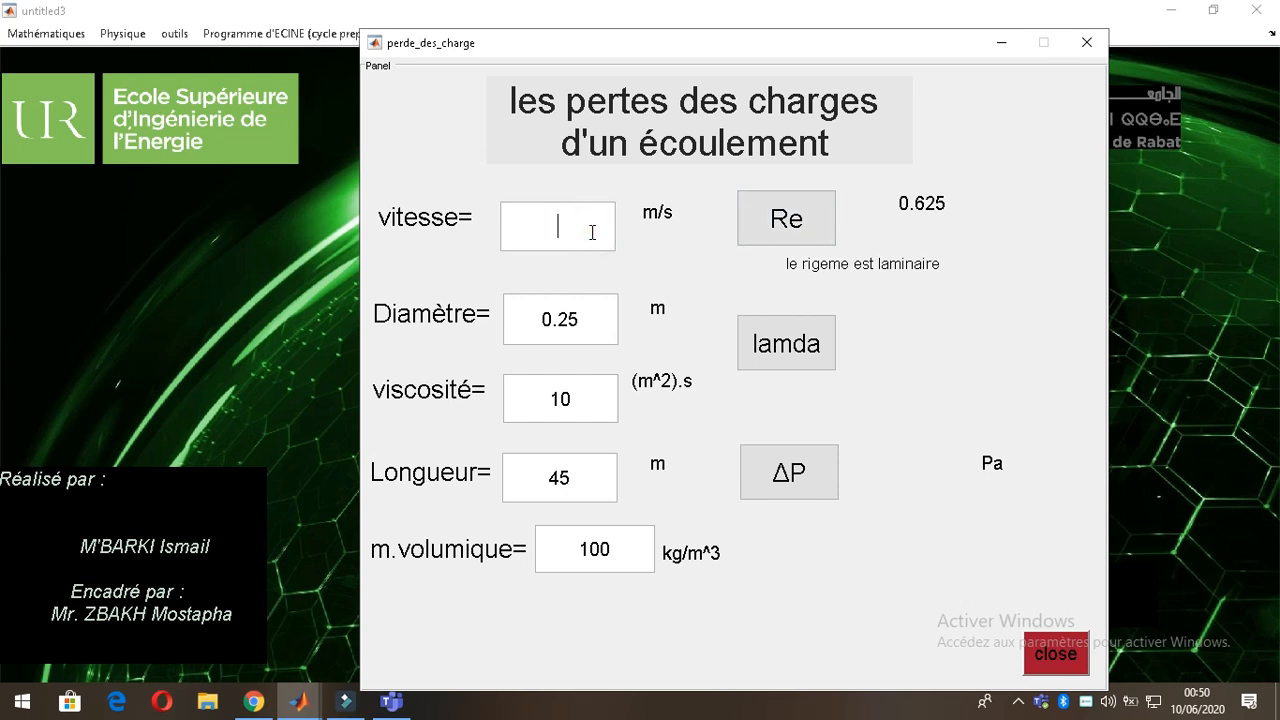
type("400")
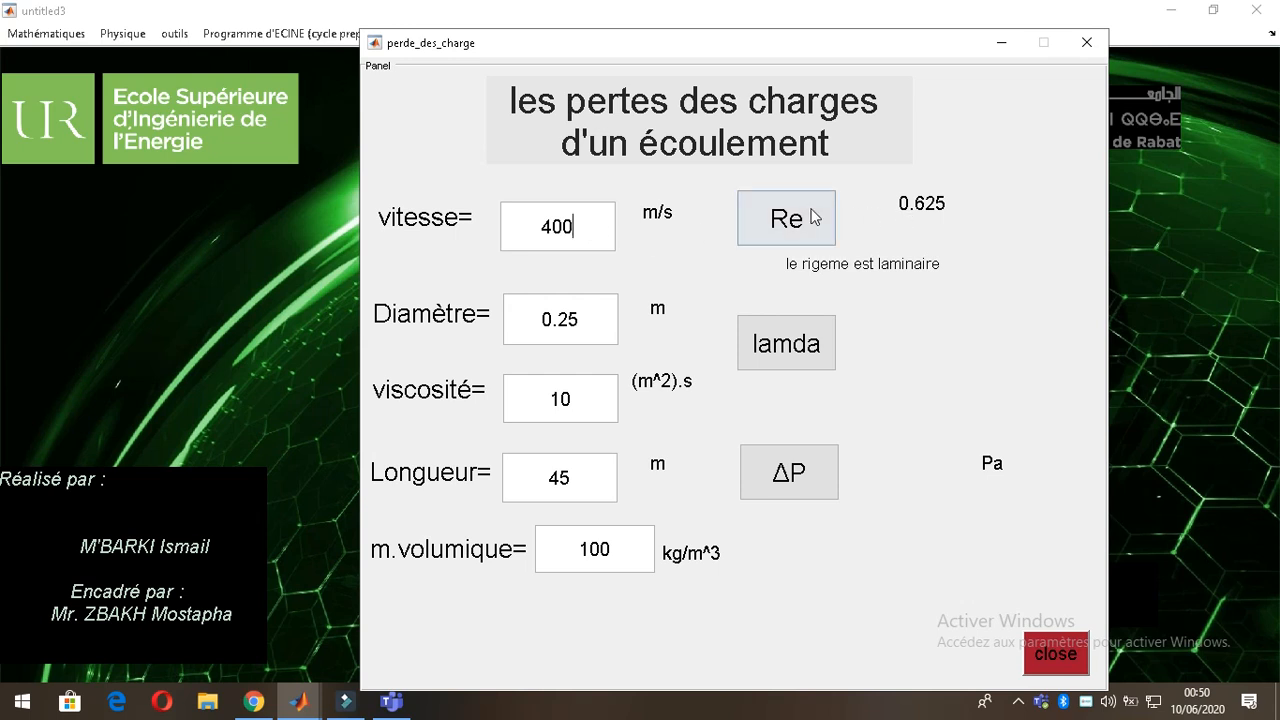
left_click(812, 212)
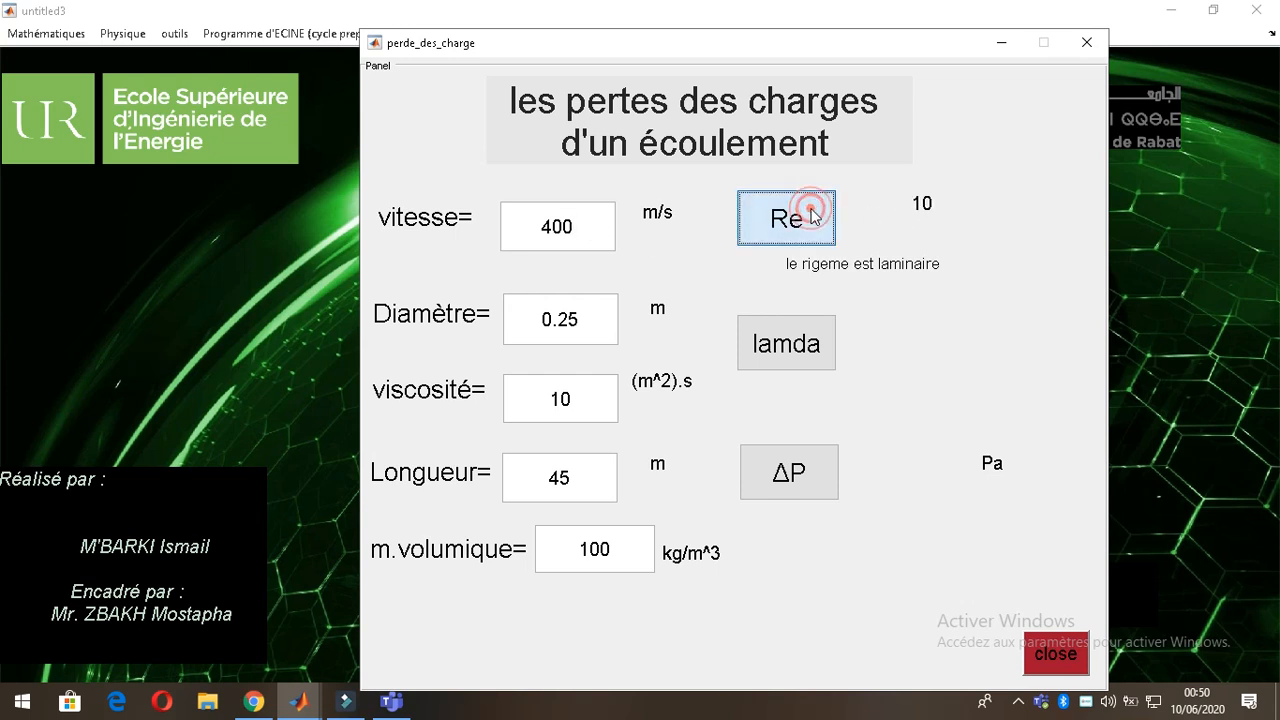
Step: Set the diameter to 2 m and the viscosity to 100
left_click(592, 318)
key("BackSpace")
key("BackSpace")
key("BackSpace")
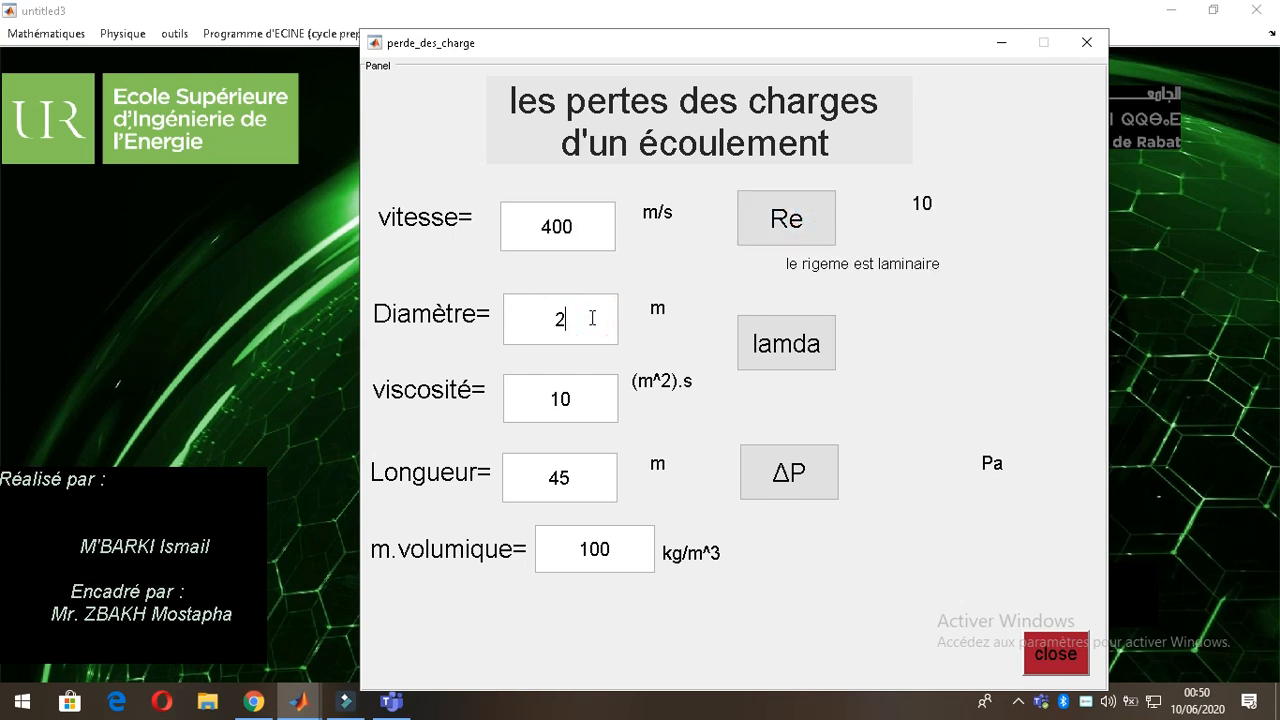
double_click(591, 384)
key("BackSpace")
type("100")
Step: Set the length (Longueur) to 8 m and recalculate the Reynolds number
left_click(590, 477)
key("BackSpace")
left_click(788, 219)
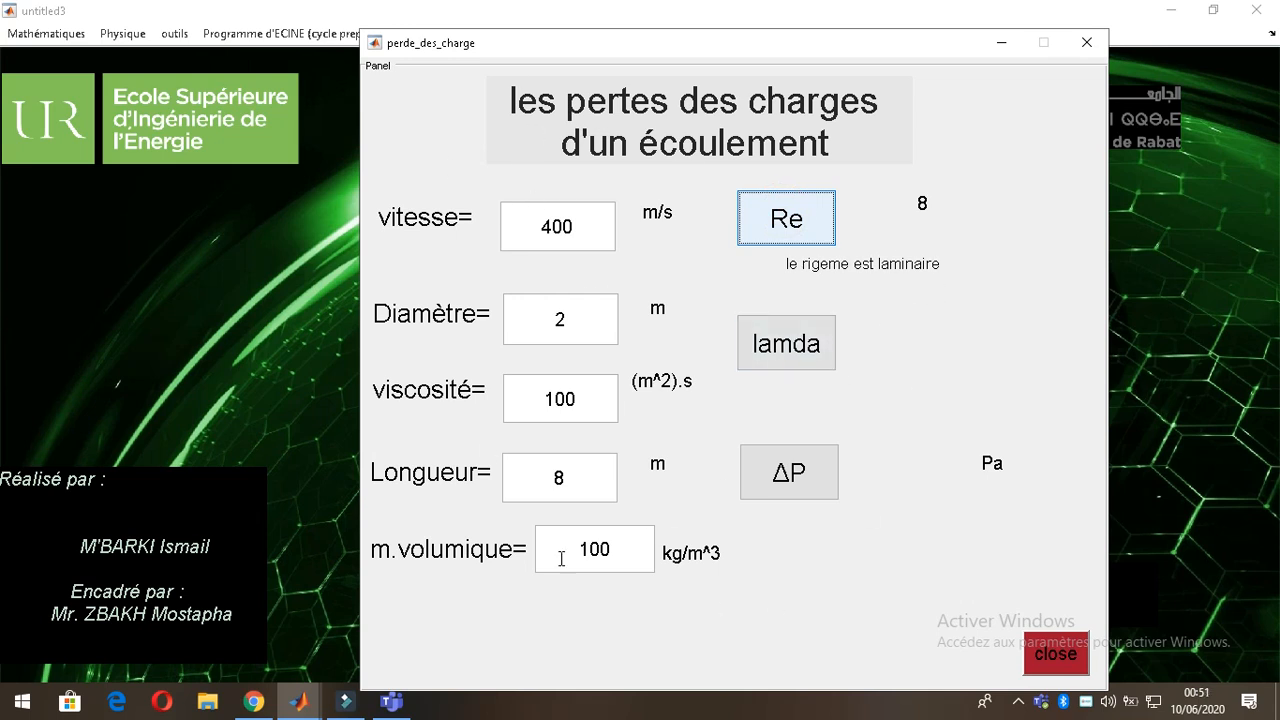
Step: Calculate lamda and the pressure loss ΔP, and close the pressure loss tool
left_click(815, 366)
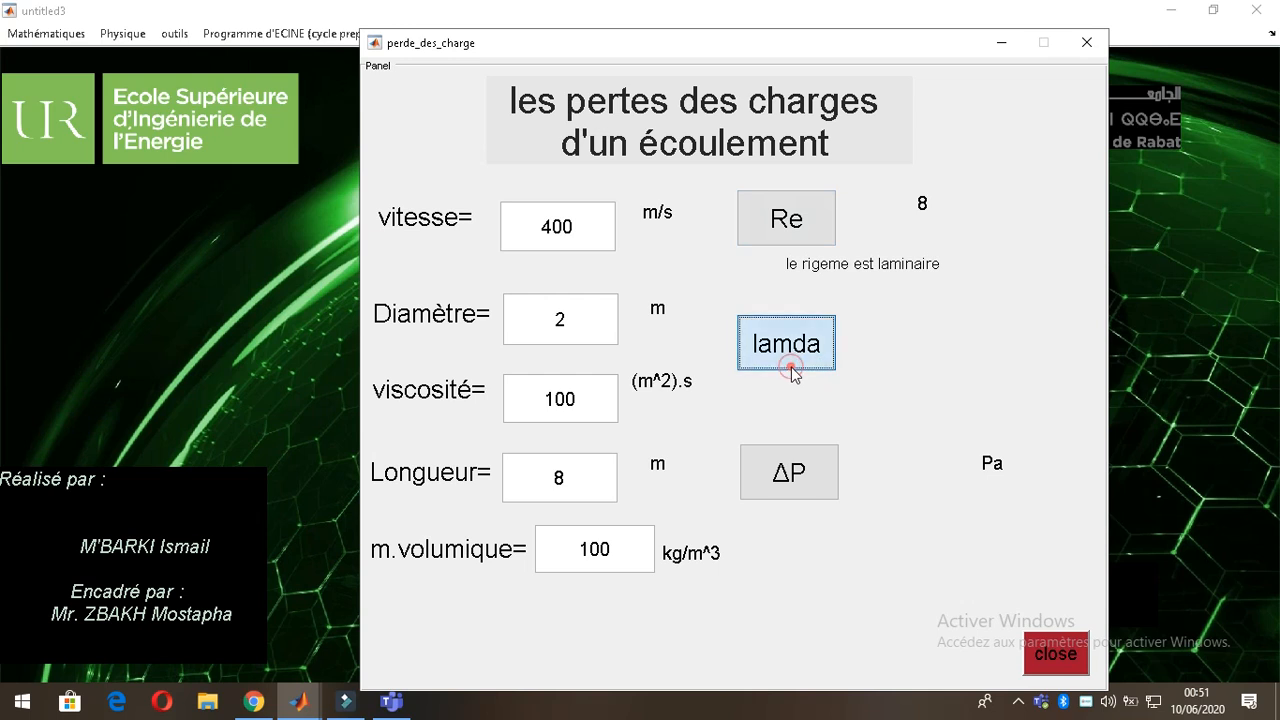
left_click(781, 484)
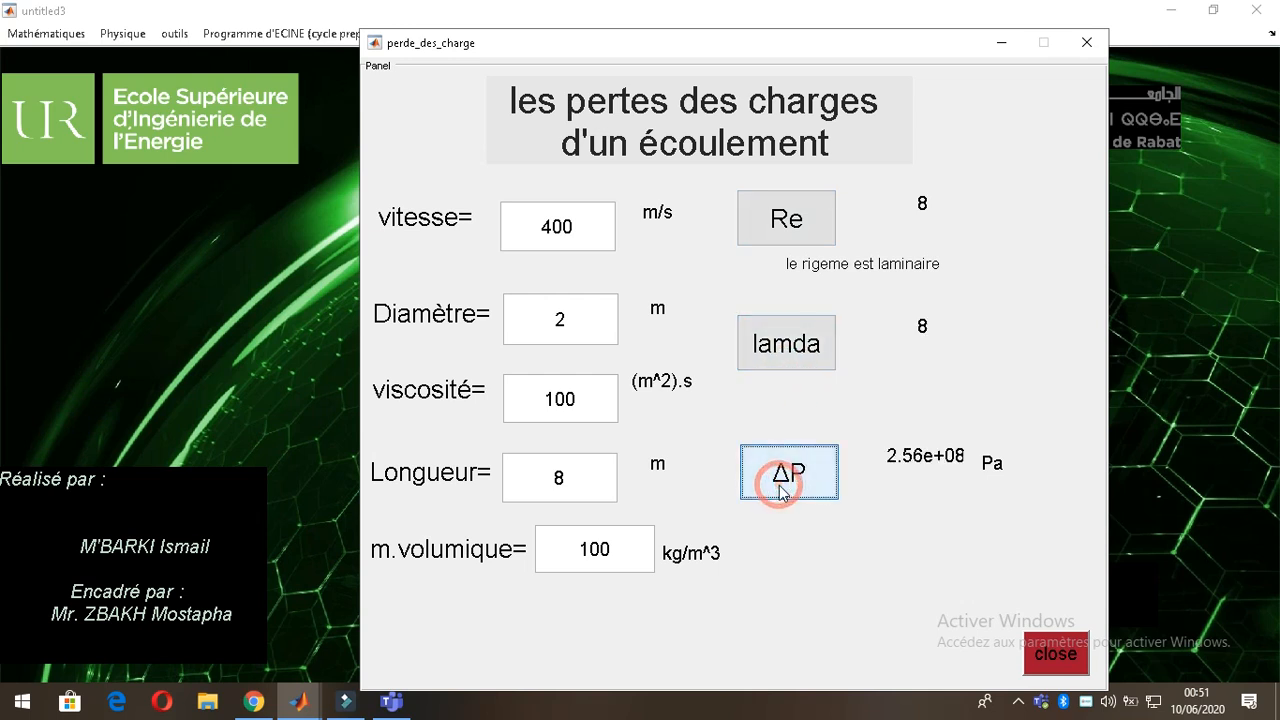
left_click(1064, 650)
Step: View the physics tool for the first method of determining resistance, and close it without entering values
left_click(115, 36)
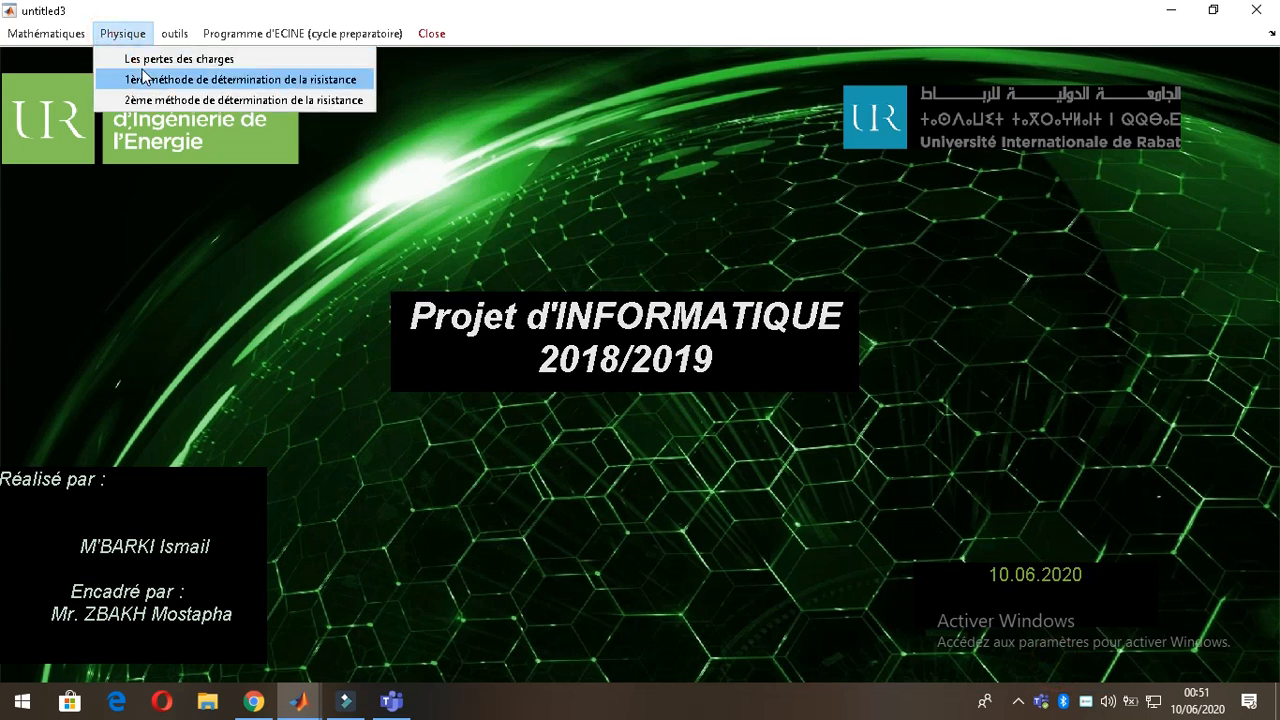
left_click(142, 72)
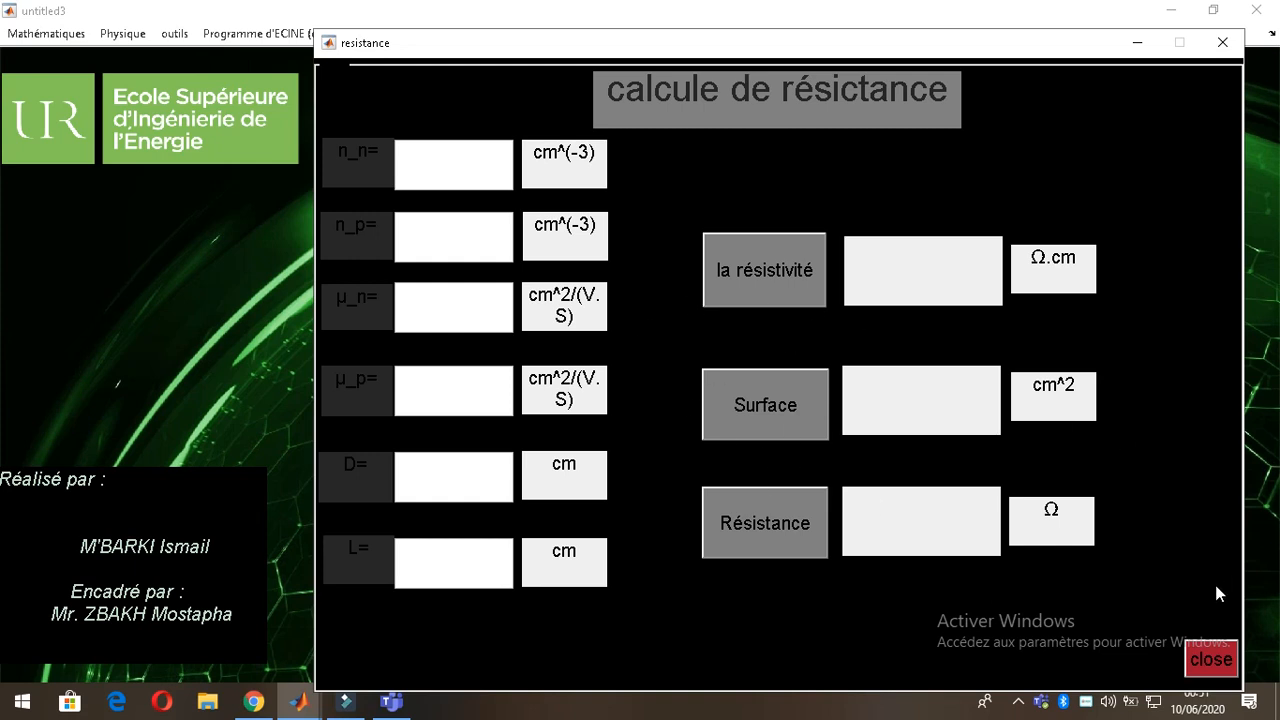
left_click(1218, 660)
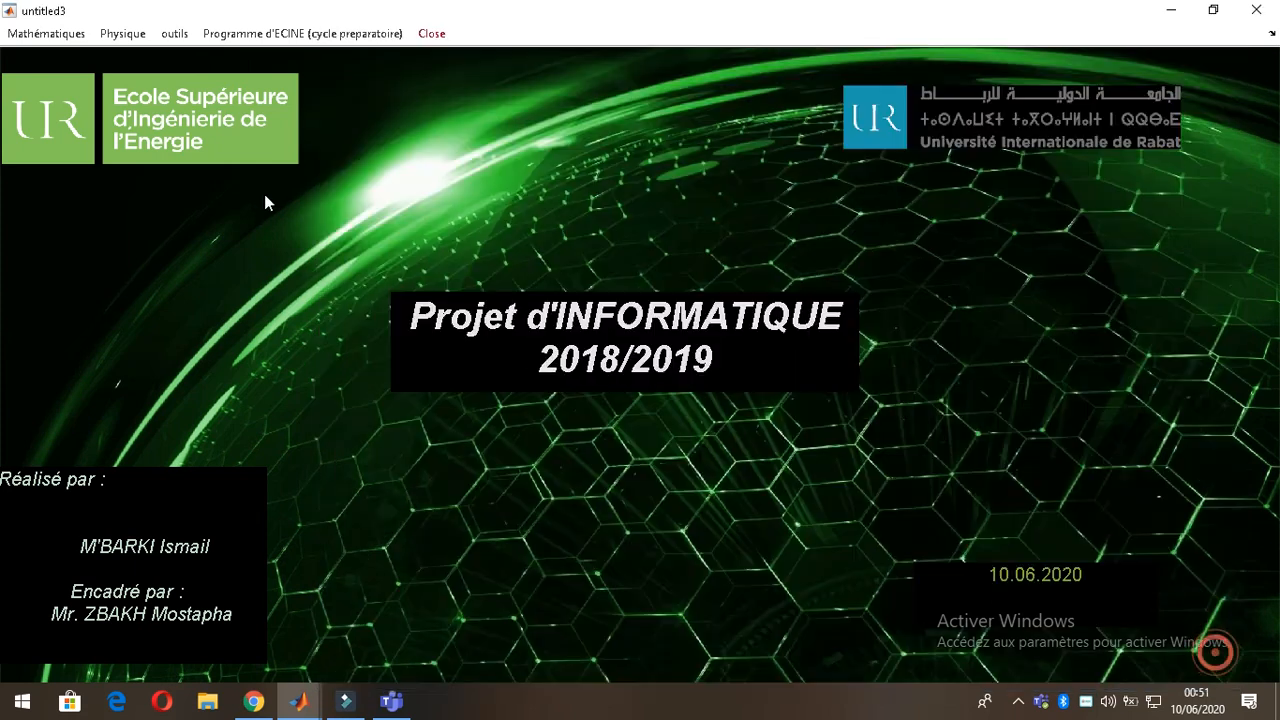
Step: Open the second resistance determination method and enter red, green and green as the first three colours
left_click(124, 33)
left_click(176, 97)
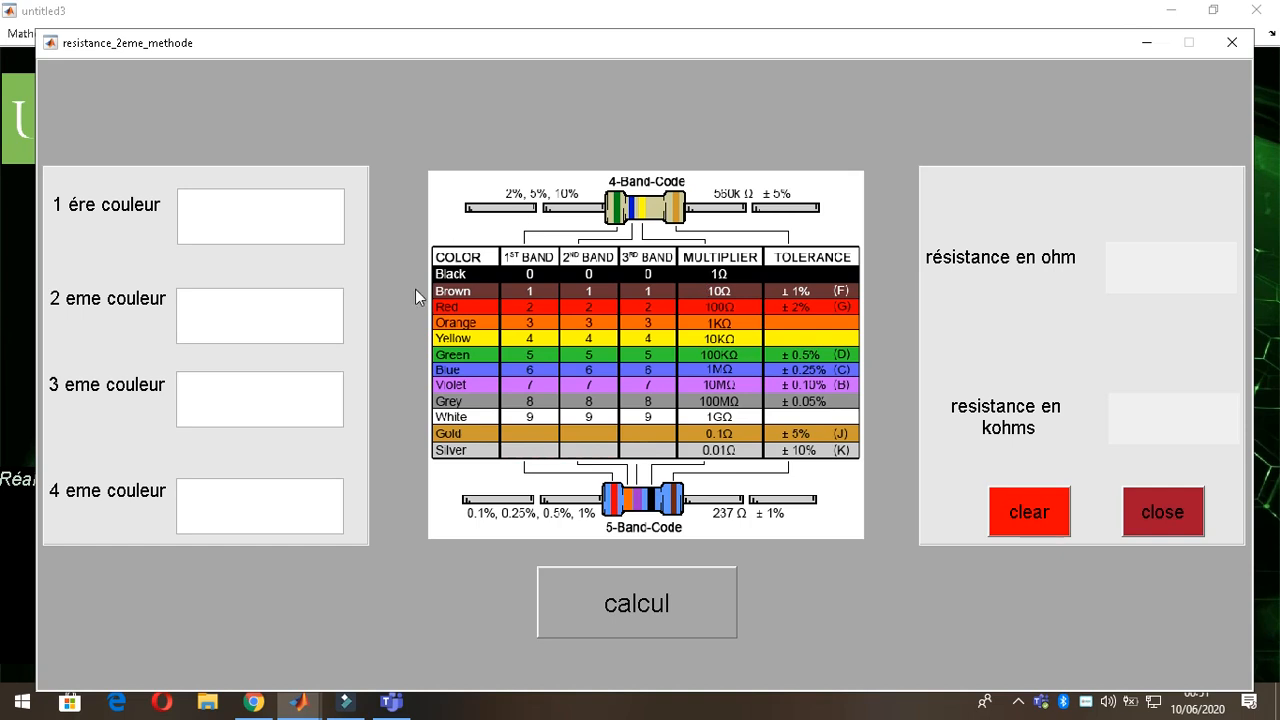
left_click(286, 219)
left_click(212, 213)
type("red")
left_click(266, 335)
type("green")
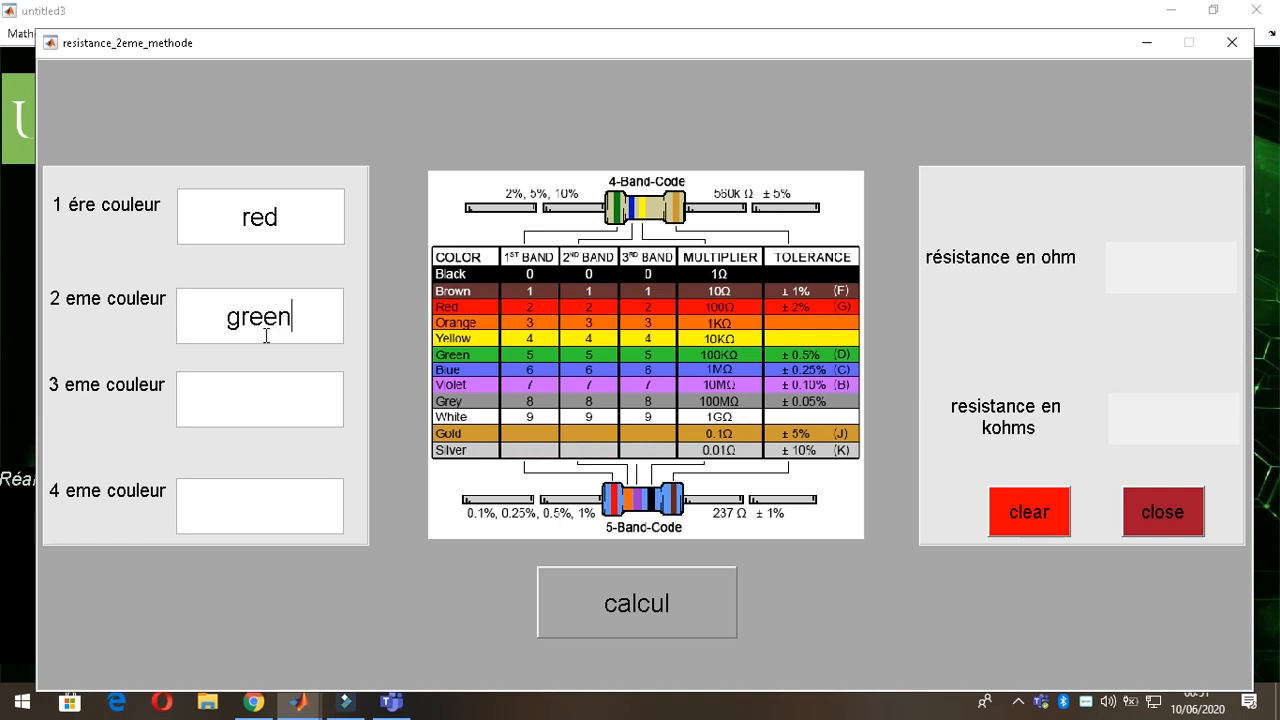
left_click(273, 400)
type("green")
left_click(285, 505)
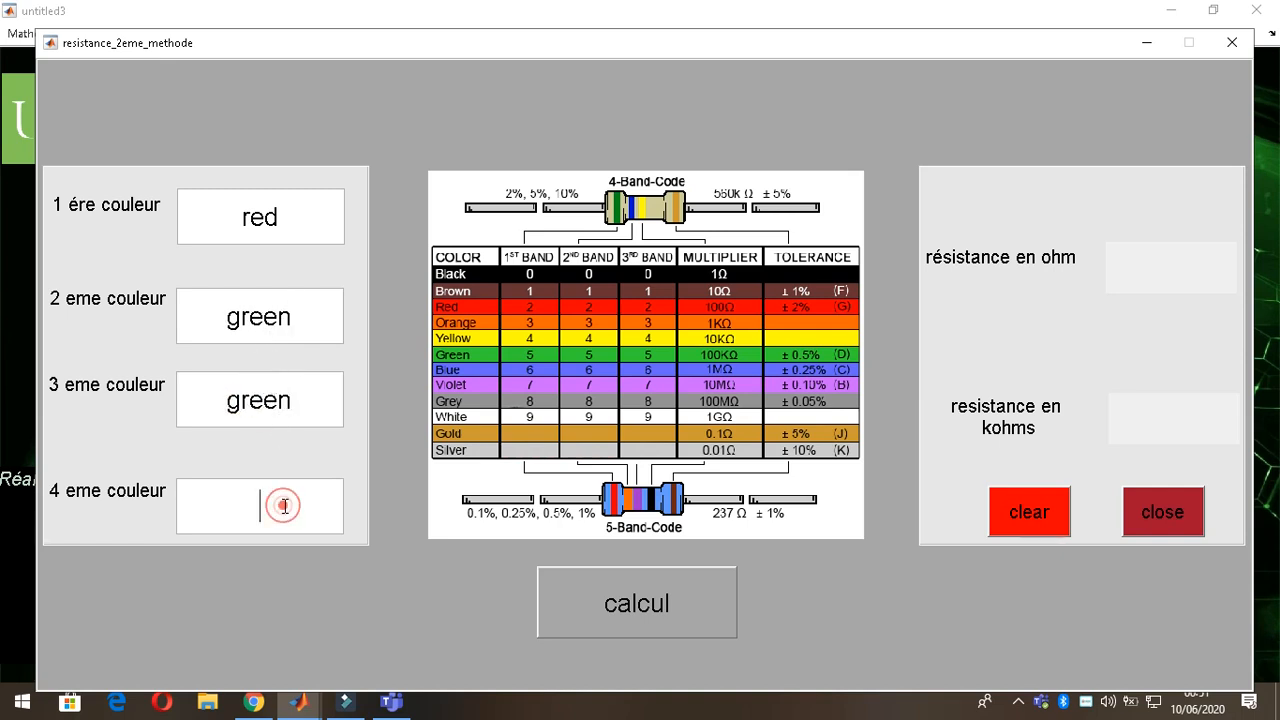